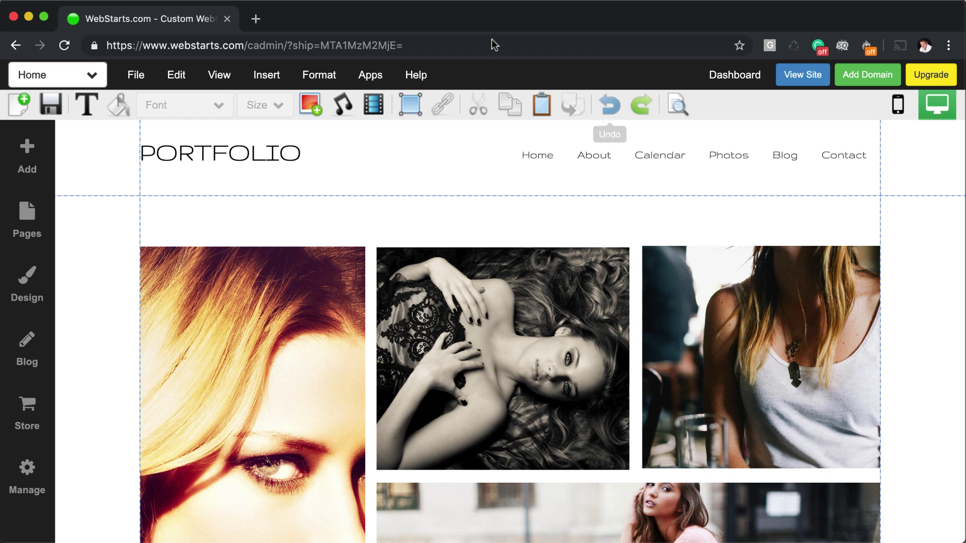
Step: Open the page selector to list the site's pages: About, Calendar, Contact, Home, Photos, Blog
{"action": "left_click", "coordinate": [100, 75]}
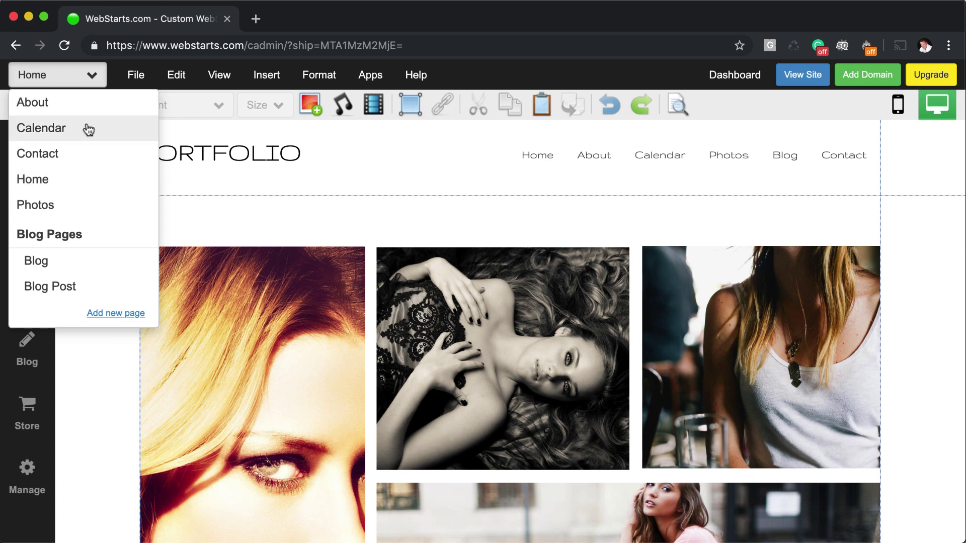
Step: Begin a new page copied from Contact without saving, then cancel the dialog
{"action": "left_click", "coordinate": [333, 175]}
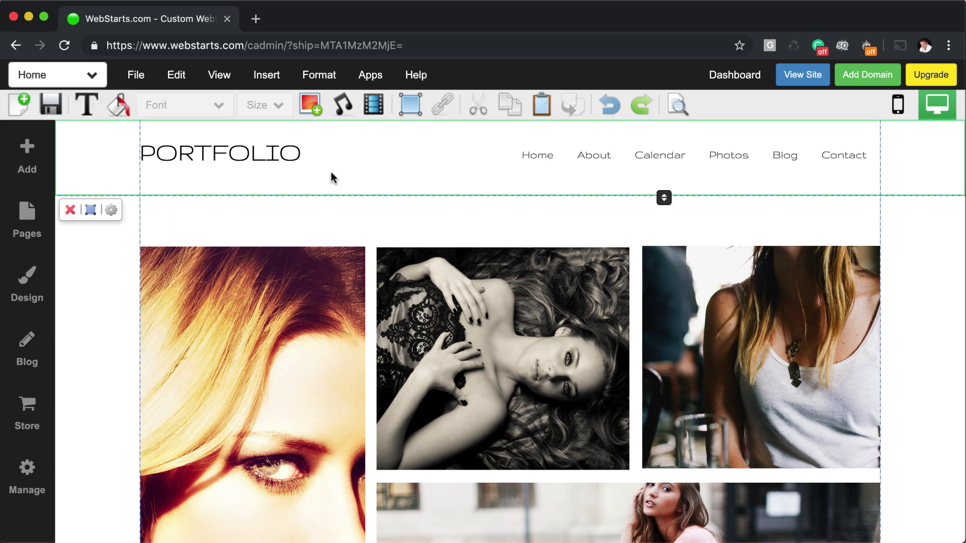
{"action": "left_click", "coordinate": [28, 117]}
{"action": "left_click", "coordinate": [459, 393]}
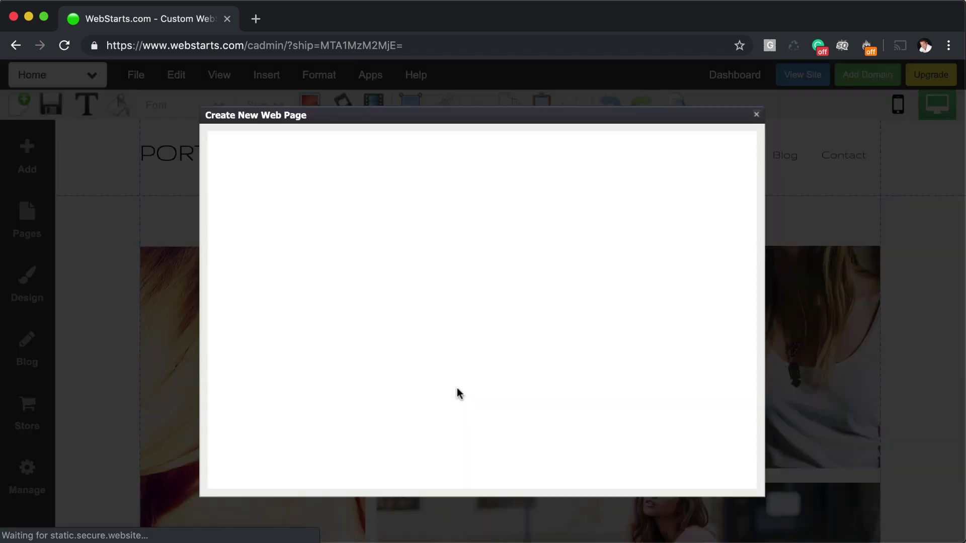
{"action": "left_click", "coordinate": [278, 212]}
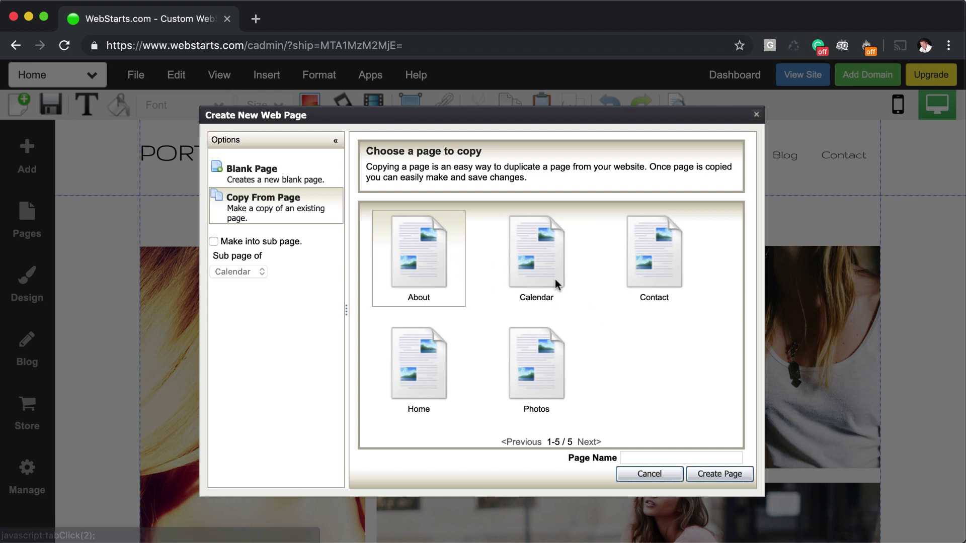
{"action": "left_click", "coordinate": [656, 259]}
{"action": "left_click", "coordinate": [643, 458]}
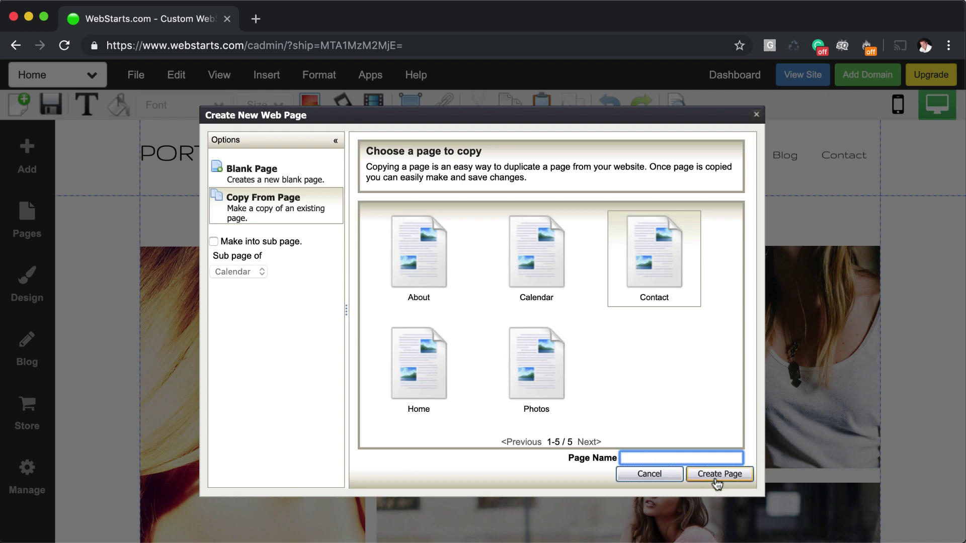
{"action": "left_click", "coordinate": [755, 116]}
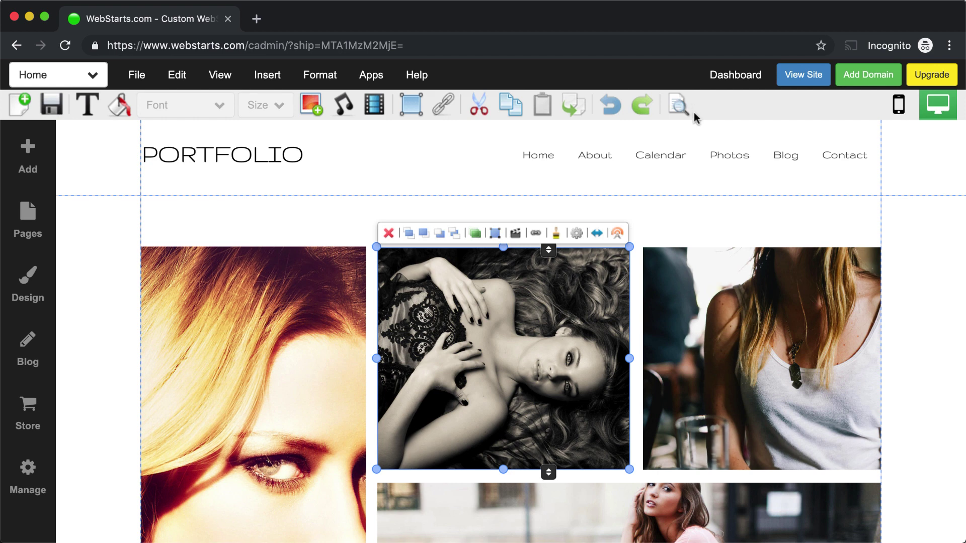
Step: Nudge the PORTFOLIO heading slightly lower within the header
{"action": "left_click", "coordinate": [99, 160]}
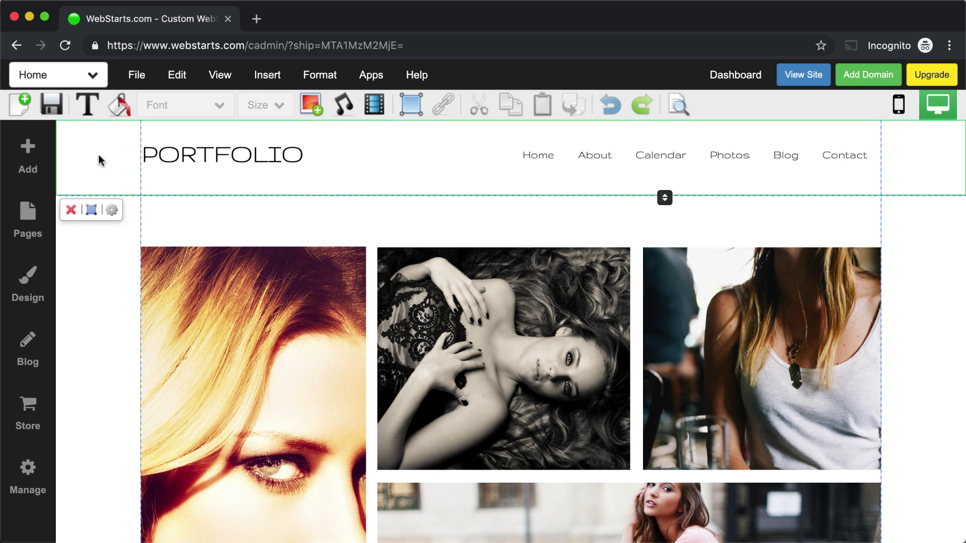
{"action": "left_click", "coordinate": [217, 157]}
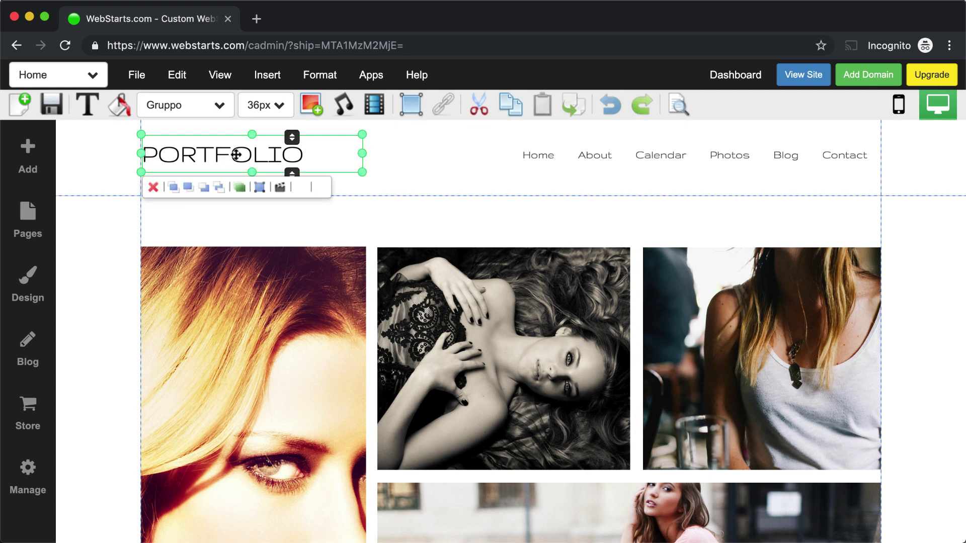
{"action": "mouse_move", "coordinate": [217, 157]}
{"action": "left_mouse_down"}
{"action": "mouse_move", "coordinate": [259, 223]}
{"action": "mouse_move", "coordinate": [268, 200]}
{"action": "mouse_move", "coordinate": [235, 159]}
{"action": "left_mouse_up"}
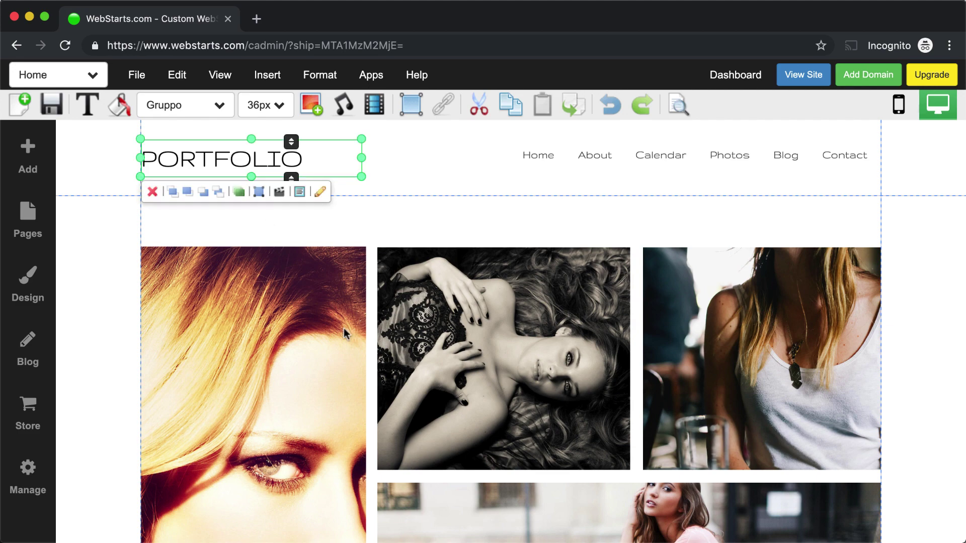
Step: Reposition the copyright line so it stays inside the footer
{"action": "scroll", "coordinate": [302, 301], "scroll_direction": "down", "scroll_amount": 2}
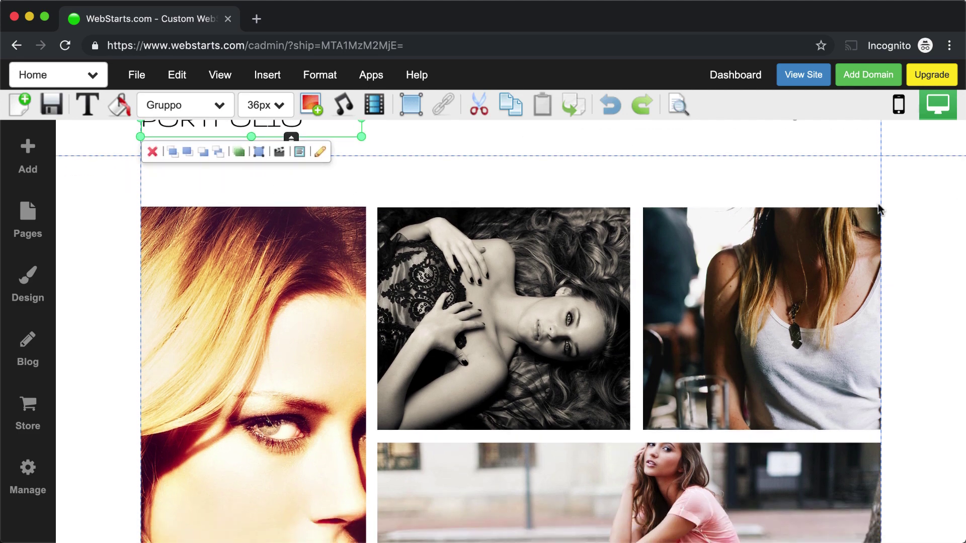
{"action": "scroll", "coordinate": [899, 385], "scroll_direction": "down", "scroll_amount": 10}
{"action": "scroll", "coordinate": [899, 385], "scroll_direction": "down", "scroll_amount": 7}
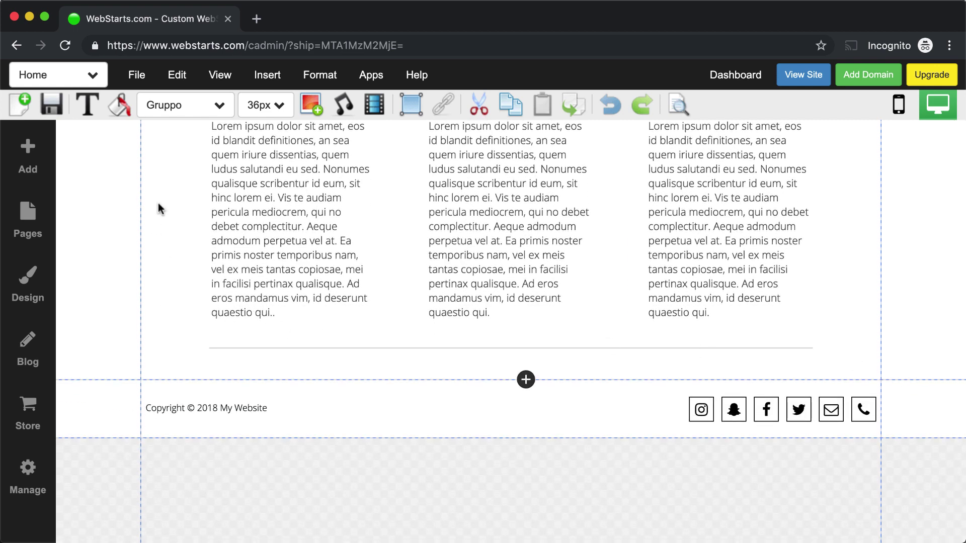
{"action": "left_click", "coordinate": [194, 406]}
{"action": "mouse_move", "coordinate": [193, 408]}
{"action": "left_mouse_down"}
{"action": "mouse_move", "coordinate": [214, 337]}
{"action": "mouse_move", "coordinate": [195, 406]}
{"action": "left_mouse_up"}
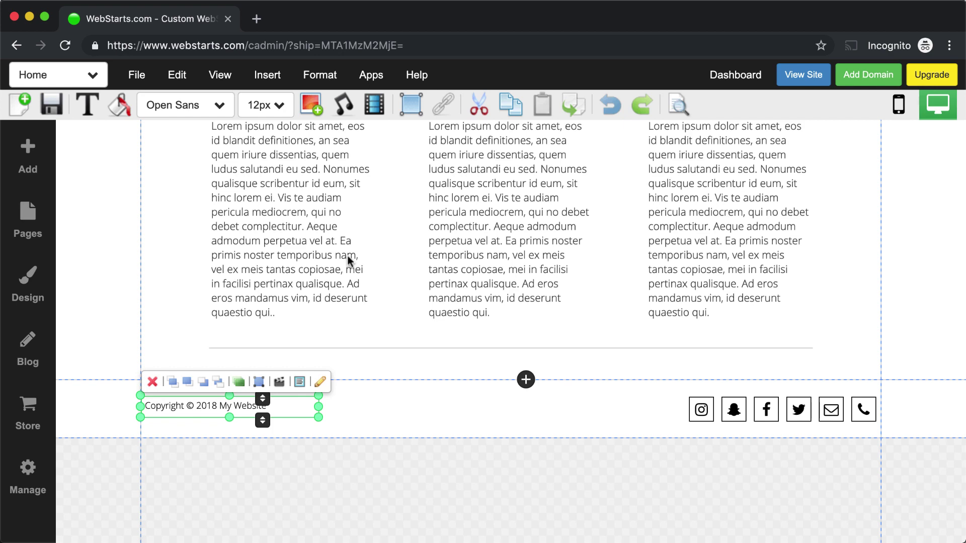
{"action": "scroll", "coordinate": [347, 255], "scroll_direction": "up", "scroll_amount": 20}
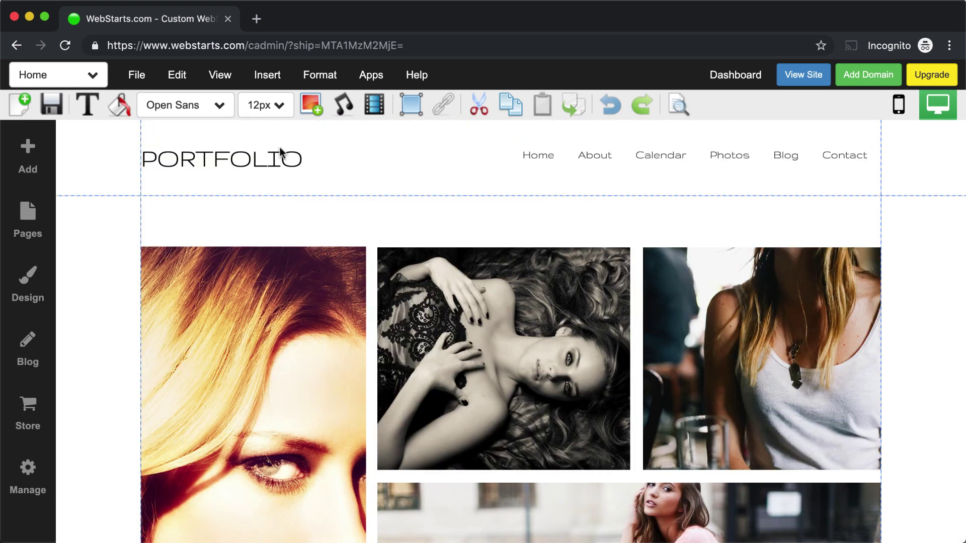
{"action": "left_click", "coordinate": [220, 90]}
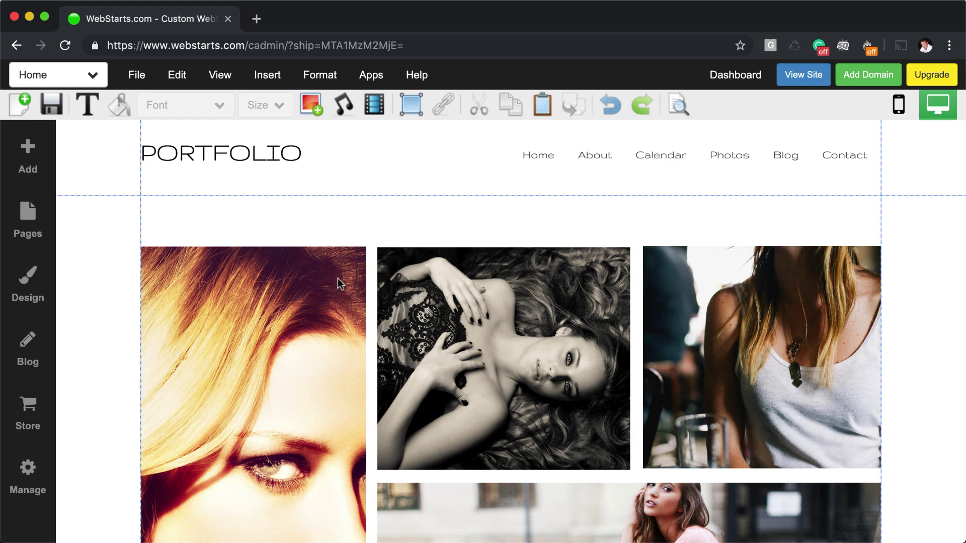
{"action": "left_click", "coordinate": [320, 283]}
{"action": "mouse_move", "coordinate": [286, 295]}
{"action": "left_mouse_down"}
{"action": "mouse_move", "coordinate": [834, 287]}
{"action": "mouse_move", "coordinate": [286, 292]}
{"action": "left_mouse_up"}
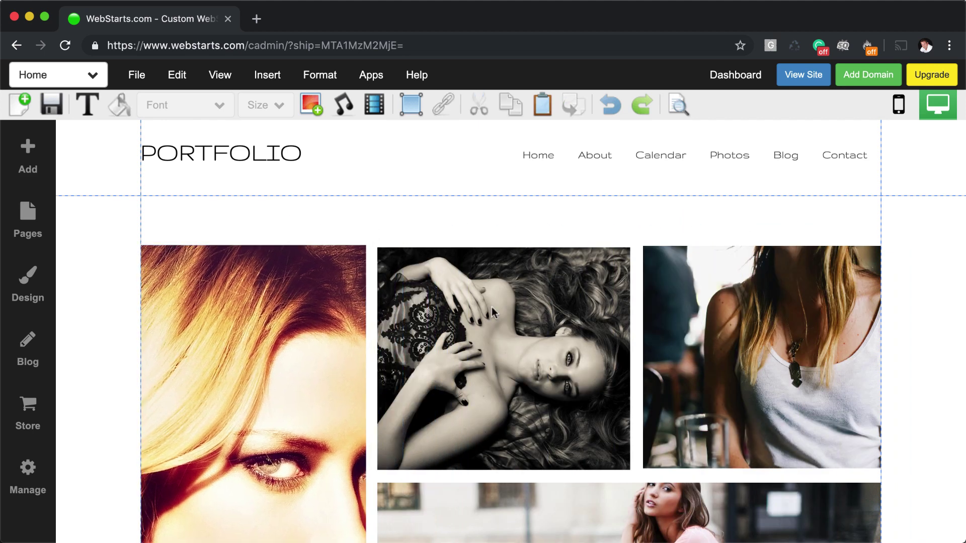
{"action": "left_click", "coordinate": [316, 290]}
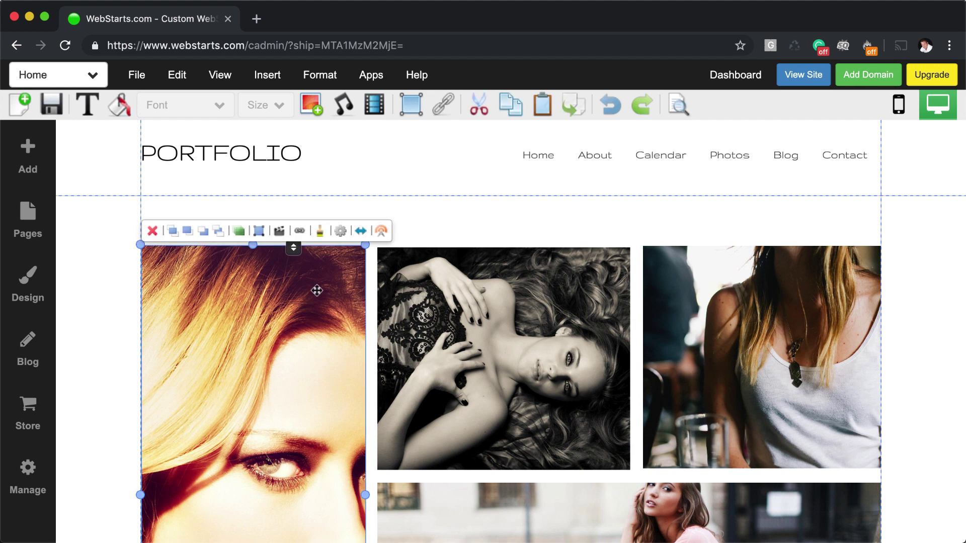
{"action": "key", "text": "Up"}
{"action": "key", "text": "Up"}
{"action": "key", "text": "Up"}
{"action": "key", "text": "Up"}
{"action": "key", "text": "Up"}
{"action": "key", "text": "Up"}
{"action": "key", "text": "Up"}
{"action": "key", "text": "Up"}
{"action": "key", "text": "Up"}
{"action": "key", "text": "Up"}
{"action": "key", "text": "Up"}
{"action": "key", "text": "Up"}
{"action": "key", "text": "Up"}
{"action": "key", "text": "Up"}
{"action": "key", "text": "Up"}
{"action": "key", "text": "Up"}
{"action": "key", "text": "Up"}
{"action": "key", "text": "Up"}
{"action": "key", "text": "Up"}
{"action": "key", "text": "Up"}
{"action": "key", "text": "Up"}
{"action": "key", "text": "Up"}
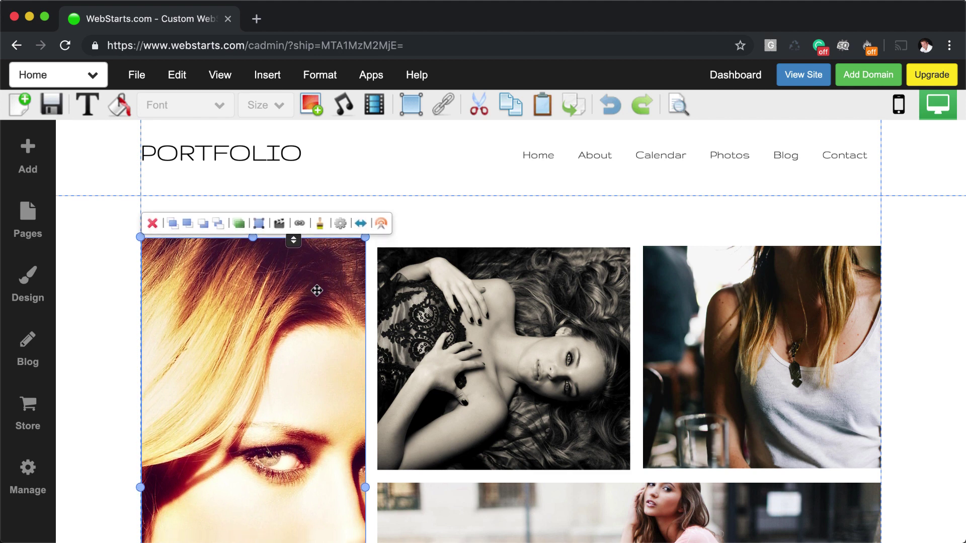
{"action": "key", "text": "Up"}
{"action": "key", "text": "Up"}
{"action": "key", "text": "Up"}
{"action": "key", "text": "Up"}
{"action": "key", "text": "Up"}
{"action": "key", "text": "Up"}
{"action": "key", "text": "Up"}
{"action": "key", "text": "Up"}
{"action": "key", "text": "Up"}
{"action": "key", "text": "Up"}
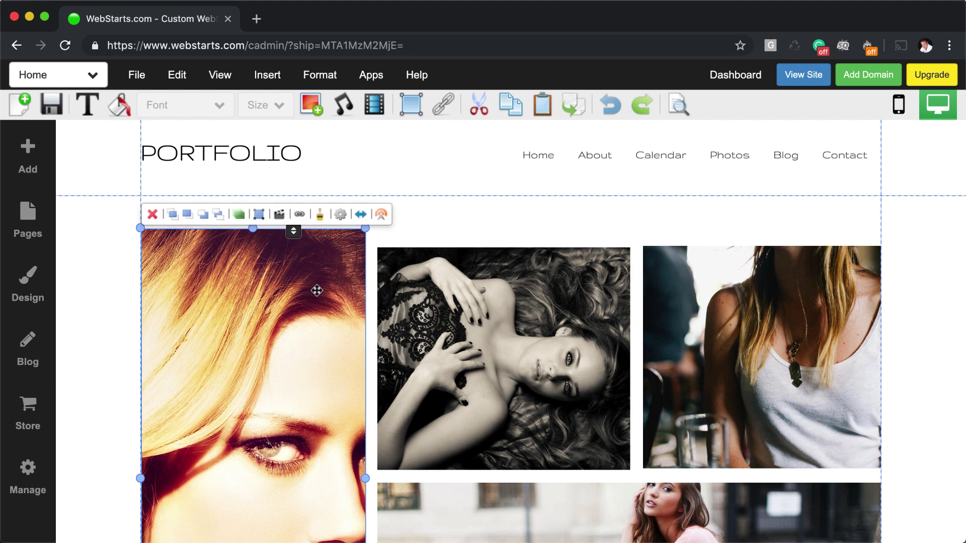
{"action": "key", "text": "Down"}
{"action": "key", "text": "Down"}
{"action": "key", "text": "Down"}
{"action": "key", "text": "Down"}
{"action": "key", "text": "Down"}
{"action": "key", "text": "Down"}
{"action": "key", "text": "Down"}
{"action": "key", "text": "Down"}
{"action": "key", "text": "Down"}
{"action": "key", "text": "Down"}
{"action": "key", "text": "Down"}
{"action": "key", "text": "Down"}
{"action": "key", "text": "Down"}
{"action": "key", "text": "Down"}
{"action": "key", "text": "Down"}
{"action": "key", "text": "Down"}
{"action": "key", "text": "Down"}
{"action": "key", "text": "Down"}
{"action": "key", "text": "Down"}
{"action": "key", "text": "Down"}
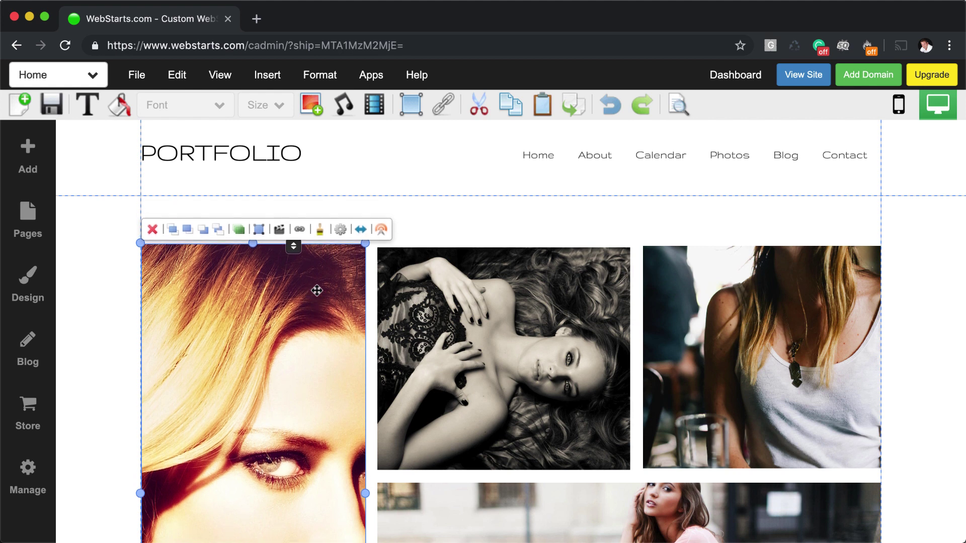
{"action": "key", "text": "Down"}
{"action": "key", "text": "Down"}
{"action": "key", "text": "Down"}
{"action": "key", "text": "Down"}
{"action": "key", "text": "Down"}
{"action": "key", "text": "Down"}
{"action": "key", "text": "Down"}
{"action": "key", "text": "Down"}
{"action": "key", "text": "Down"}
{"action": "key", "text": "Down"}
{"action": "key", "text": "Down"}
{"action": "key", "text": "Down"}
{"action": "key", "text": "Down"}
{"action": "key", "text": "Down"}
{"action": "key", "text": "Down"}
{"action": "key", "text": "Up"}
{"action": "key", "text": "Up"}
{"action": "key", "text": "Up"}
{"action": "key", "text": "Up"}
{"action": "key", "text": "Up"}
{"action": "key", "text": "Up"}
{"action": "key", "text": "Up"}
{"action": "key", "text": "Up"}
{"action": "key", "text": "Up"}
{"action": "key", "text": "Up"}
{"action": "key", "text": "Up"}
{"action": "key", "text": "Up"}
{"action": "key", "text": "Up"}
{"action": "key", "text": "Up"}
{"action": "key", "text": "Up"}
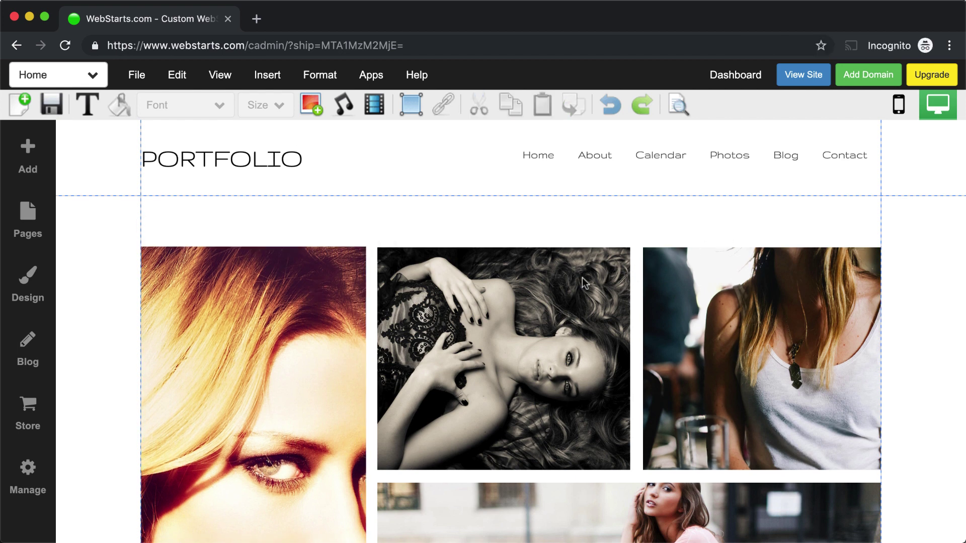
Step: Enlarge the middle photo from its top-left corner and resize the portrait to 298 × 663
{"action": "left_click", "coordinate": [583, 283]}
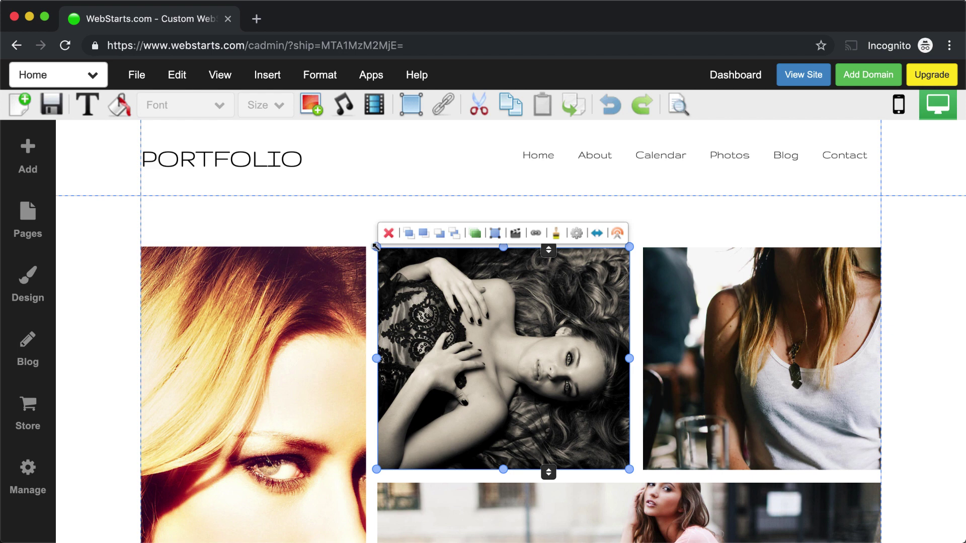
{"action": "mouse_move", "coordinate": [375, 246]}
{"action": "left_mouse_down"}
{"action": "mouse_move", "coordinate": [257, 150]}
{"action": "mouse_move", "coordinate": [358, 222]}
{"action": "mouse_move", "coordinate": [375, 247]}
{"action": "left_mouse_up"}
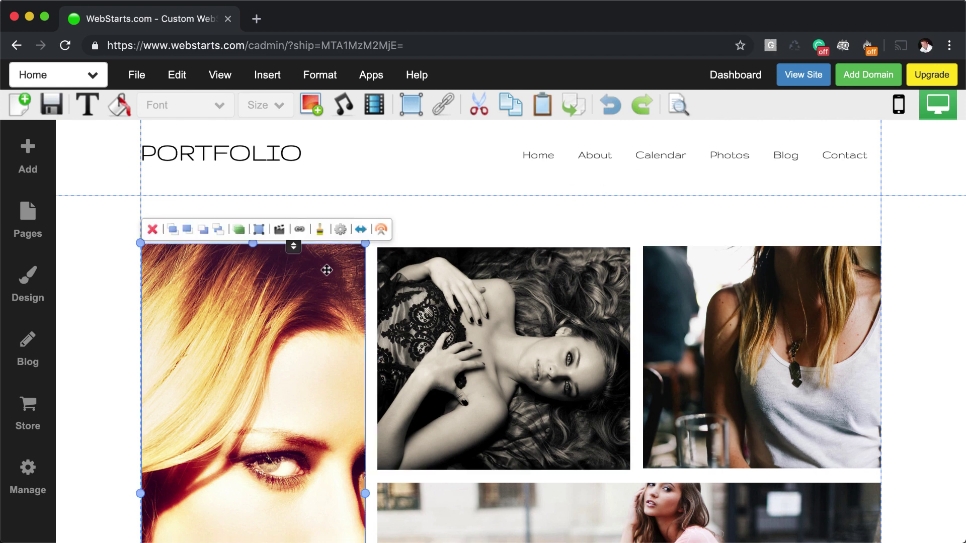
{"action": "left_click", "coordinate": [258, 230]}
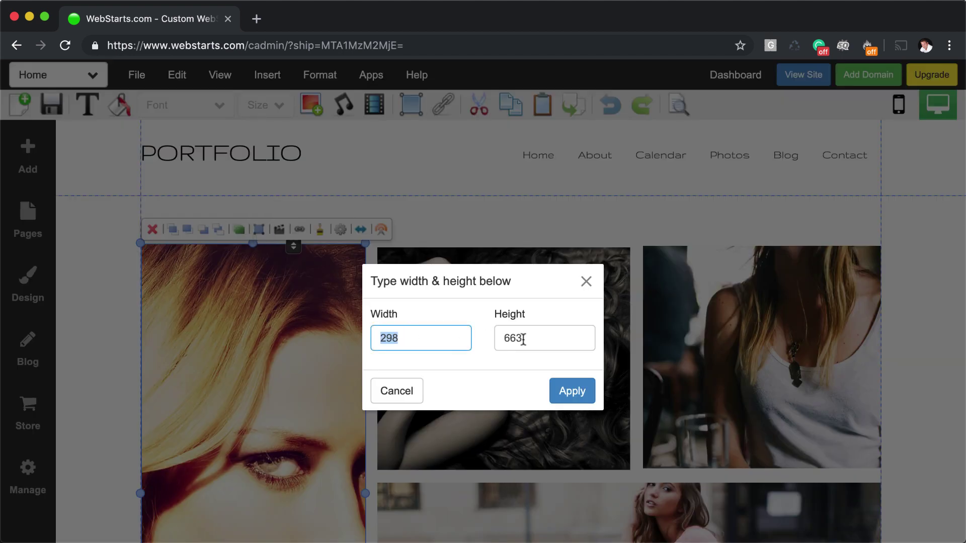
{"action": "left_click", "coordinate": [587, 395]}
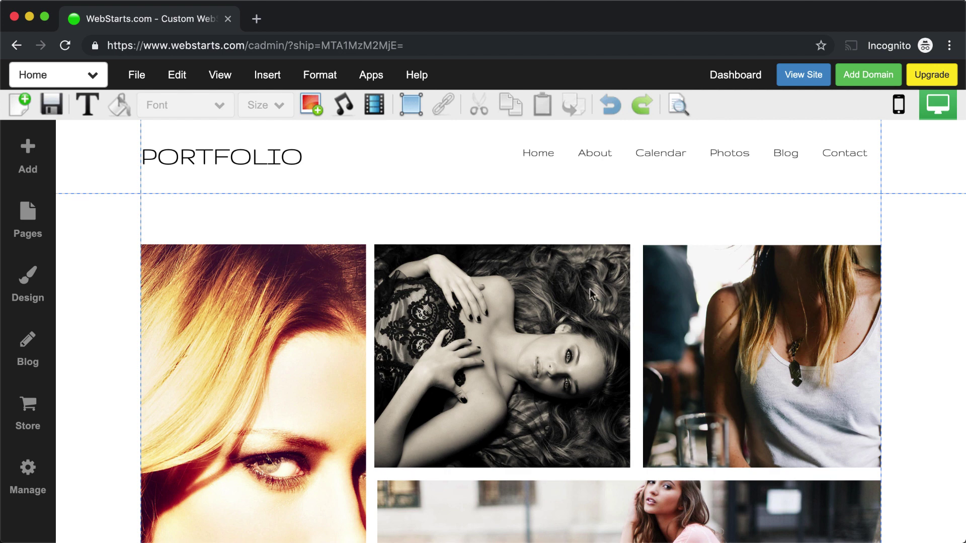
Step: Copy the middle black-and-white photo and start a new page without saving the homepage
{"action": "left_click", "coordinate": [619, 316]}
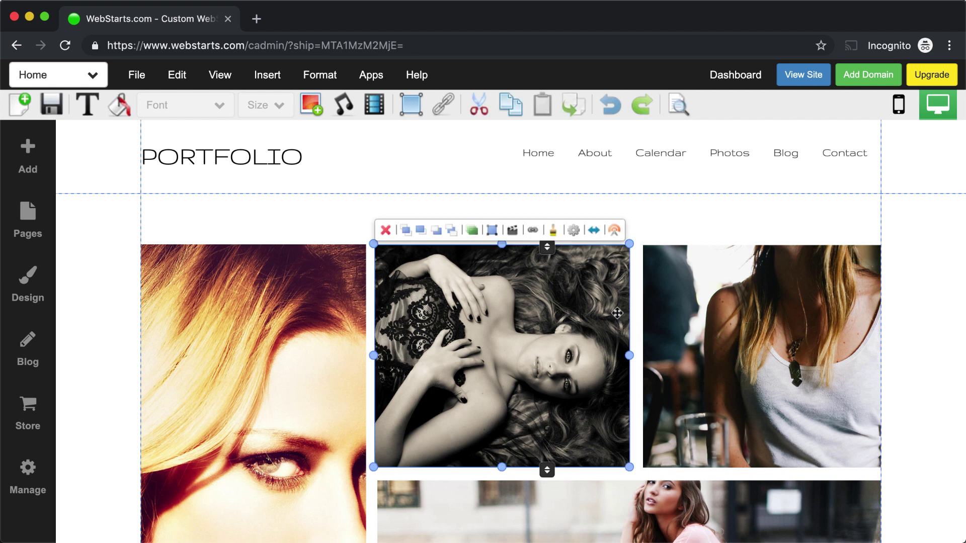
{"action": "left_click", "coordinate": [507, 108]}
{"action": "left_click", "coordinate": [70, 76]}
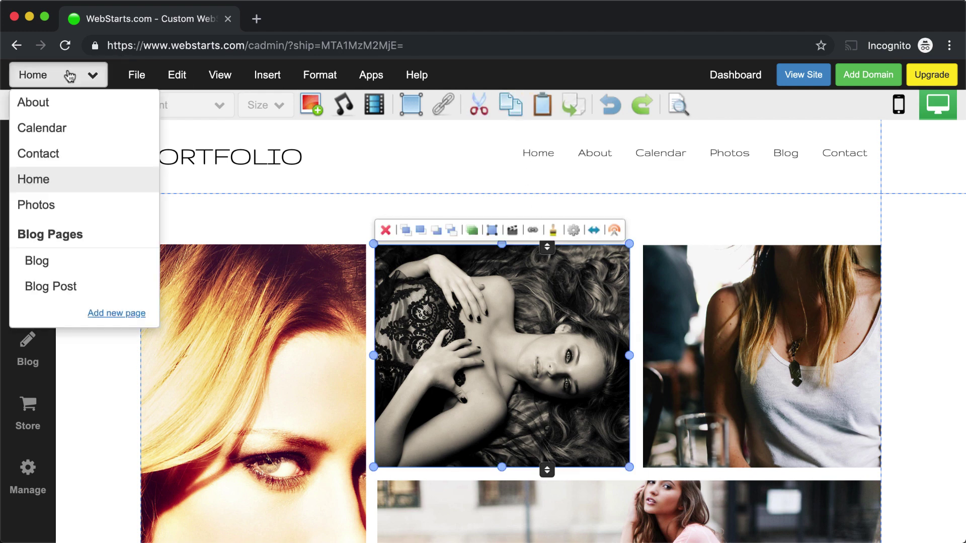
{"action": "left_click", "coordinate": [136, 74]}
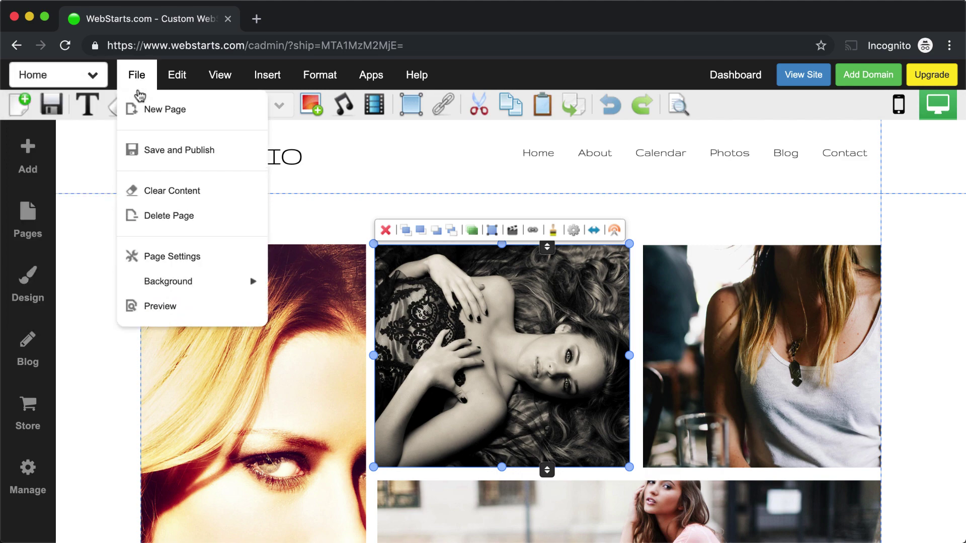
{"action": "left_click", "coordinate": [143, 107]}
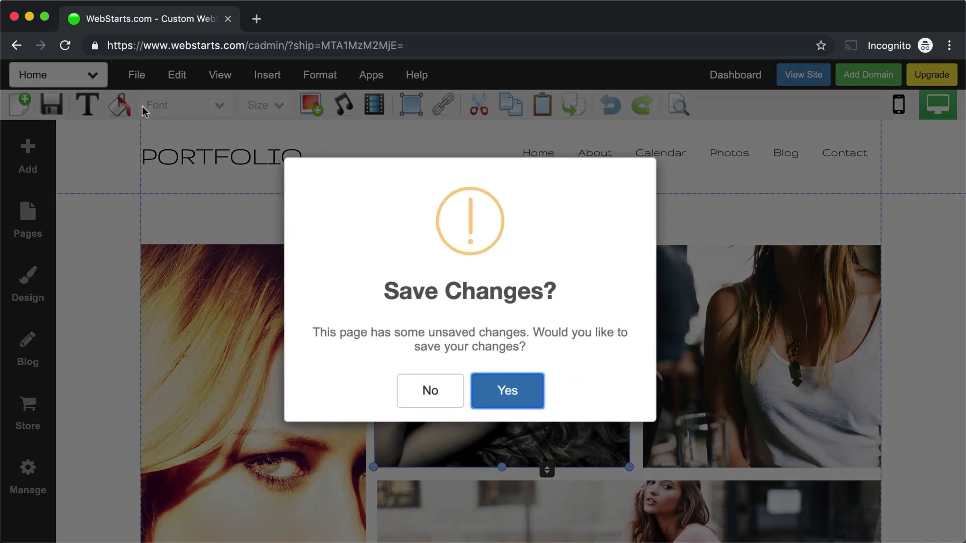
{"action": "left_click", "coordinate": [441, 393]}
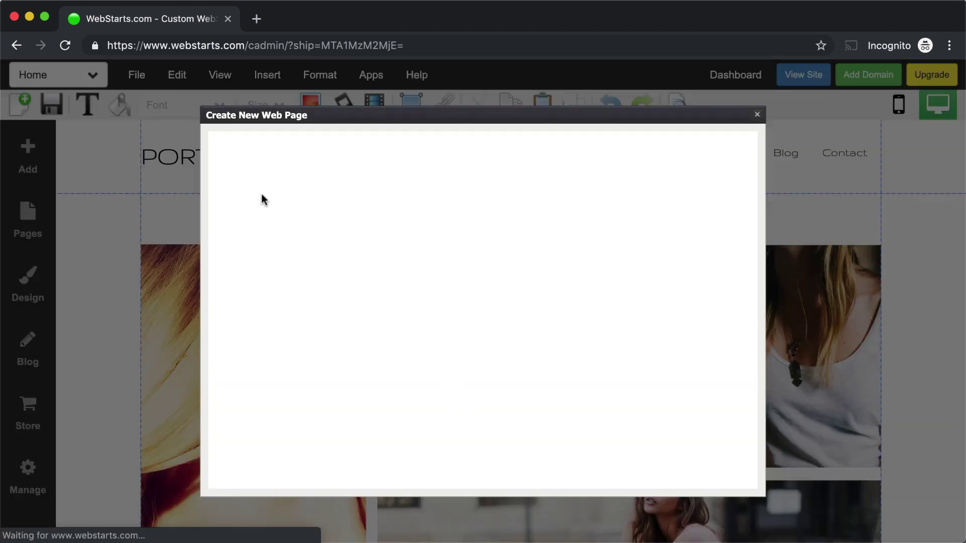
Step: Create a blank page named New, paste the photo, and extend the section below it
{"action": "left_click", "coordinate": [288, 182]}
{"action": "left_click", "coordinate": [675, 446]}
{"action": "type", "text": "New"}
{"action": "key", "text": "Return"}
{"action": "left_click", "coordinate": [548, 108]}
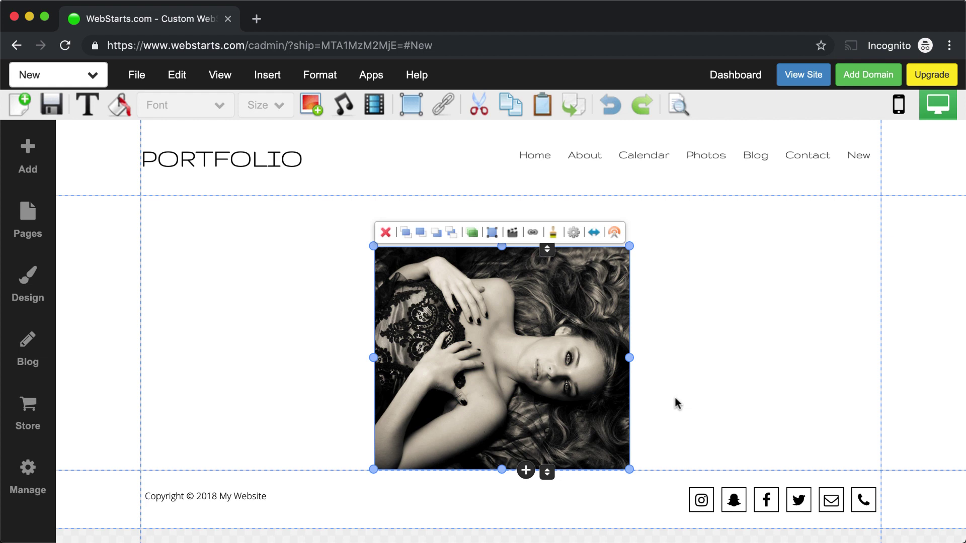
{"action": "left_click_drag", "start_coordinate": [673, 469], "coordinate": [680, 511]}
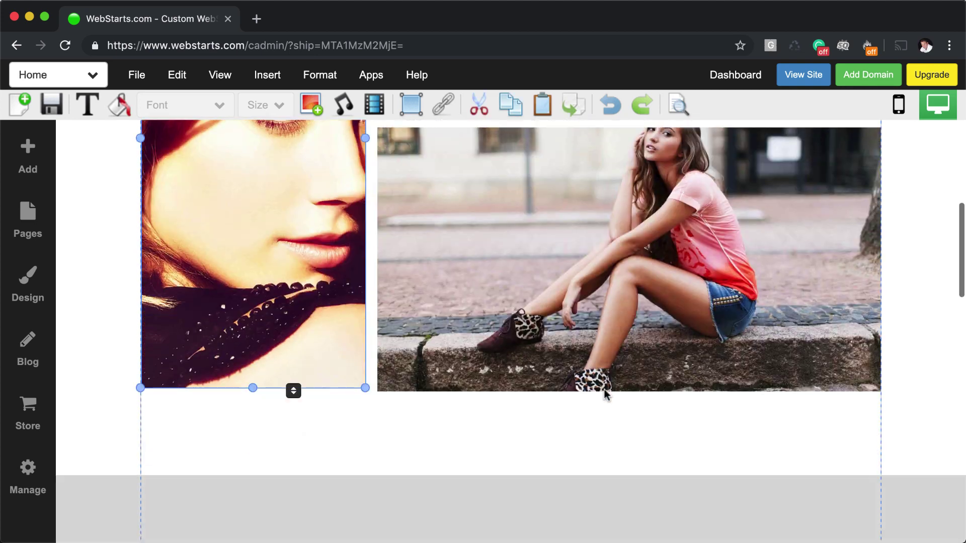
Step: Replace the third column with a duplicate of the Recent gigs text block
{"action": "scroll", "coordinate": [603, 388], "scroll_direction": "down", "scroll_amount": 7}
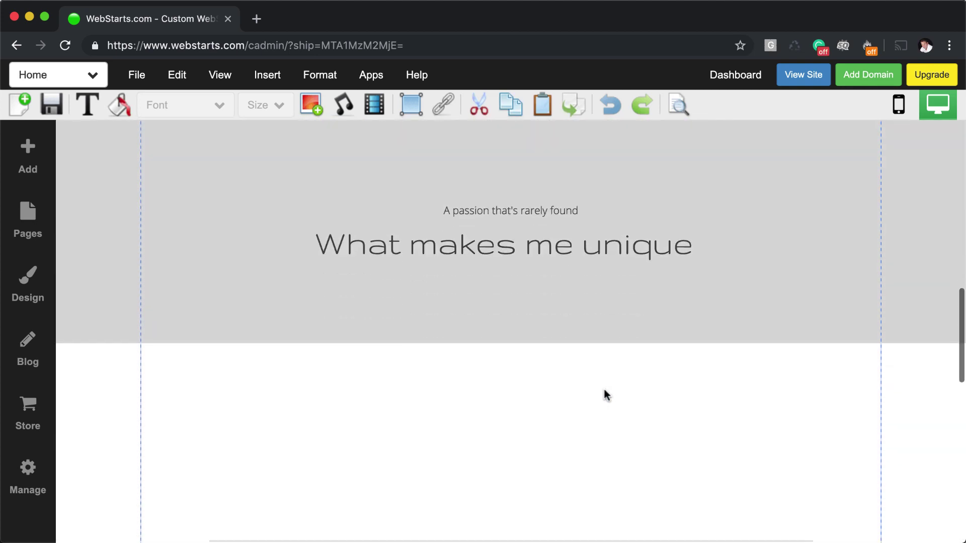
{"action": "scroll", "coordinate": [605, 395], "scroll_direction": "down", "scroll_amount": 6}
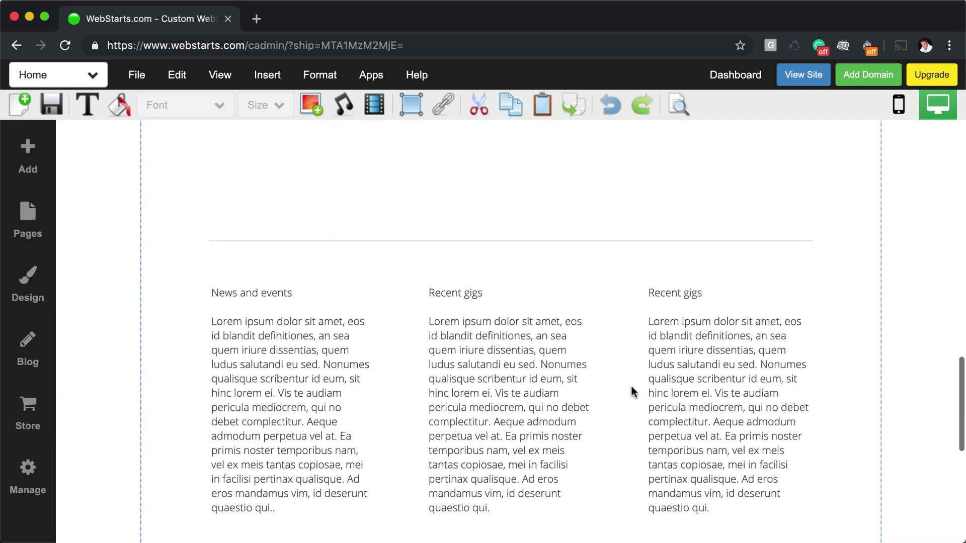
{"action": "scroll", "coordinate": [633, 392], "scroll_direction": "down", "scroll_amount": 1}
{"action": "left_click", "coordinate": [697, 358]}
{"action": "left_click", "coordinate": [658, 247]}
{"action": "left_click", "coordinate": [510, 367]}
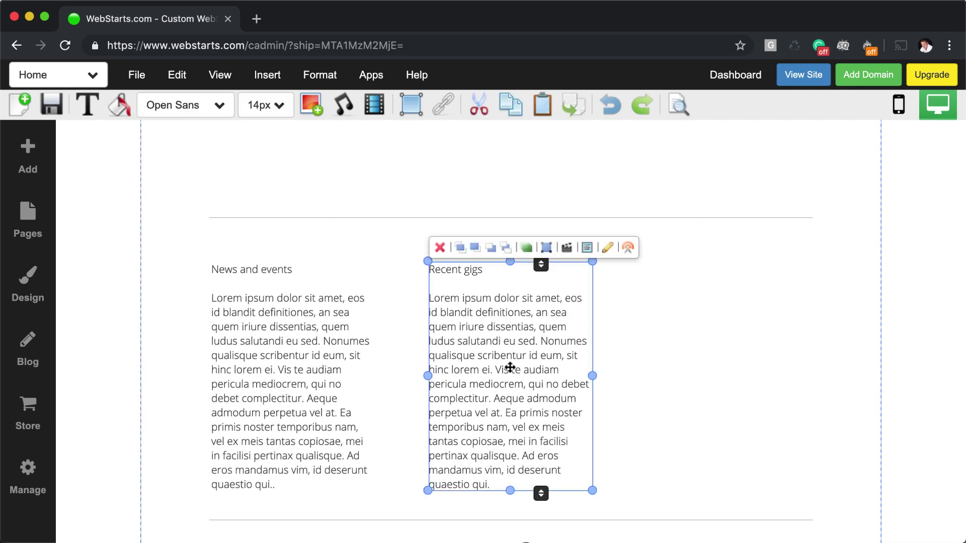
{"action": "left_click", "coordinate": [573, 106]}
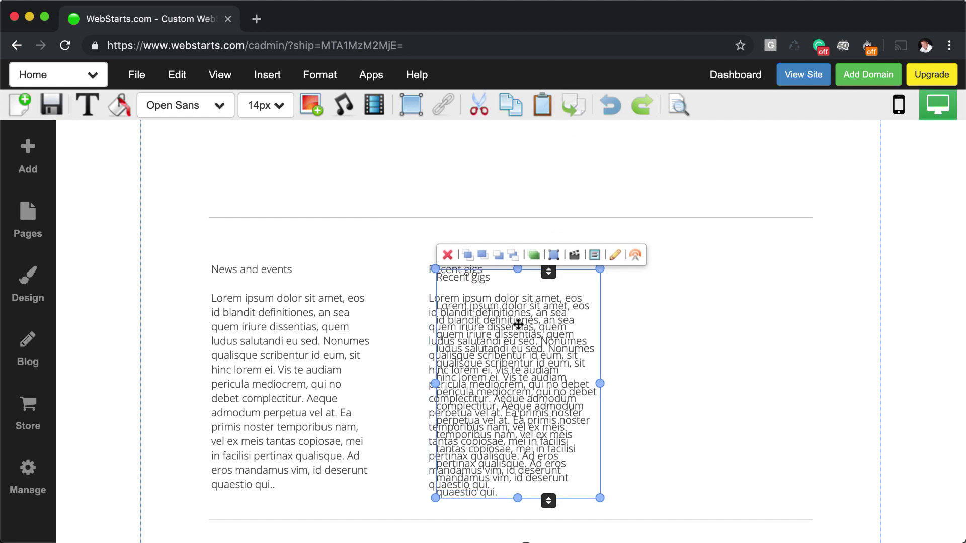
{"action": "left_click_drag", "start_coordinate": [518, 325], "coordinate": [739, 319]}
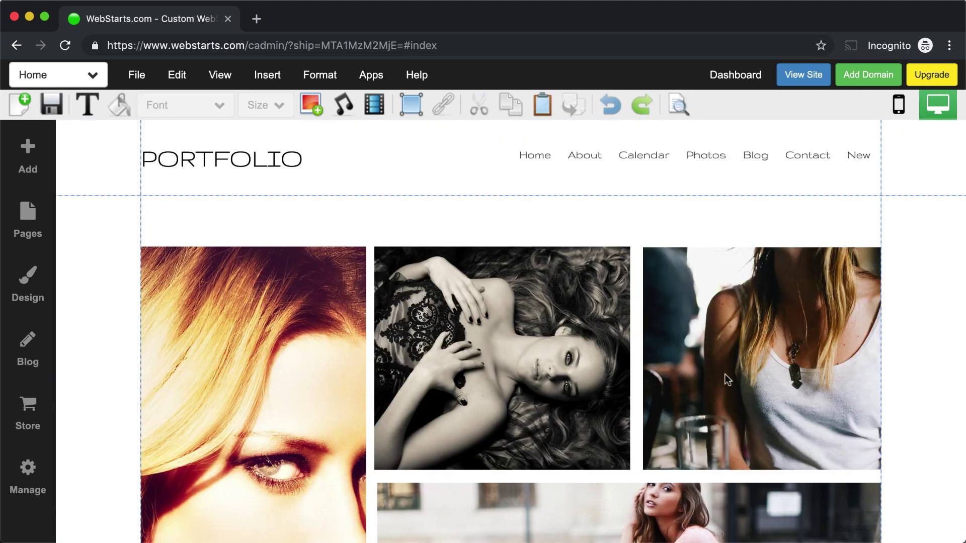
Step: Drag the 'What makes me unique' heading far down, well below the photo grid
{"action": "scroll", "coordinate": [725, 378], "scroll_direction": "down", "scroll_amount": 8}
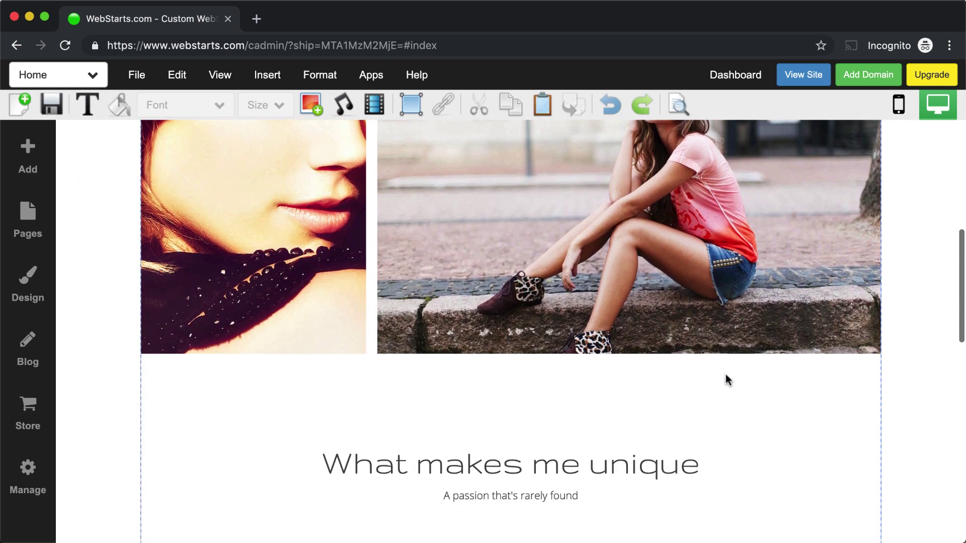
{"action": "scroll", "coordinate": [727, 380], "scroll_direction": "down", "scroll_amount": 3}
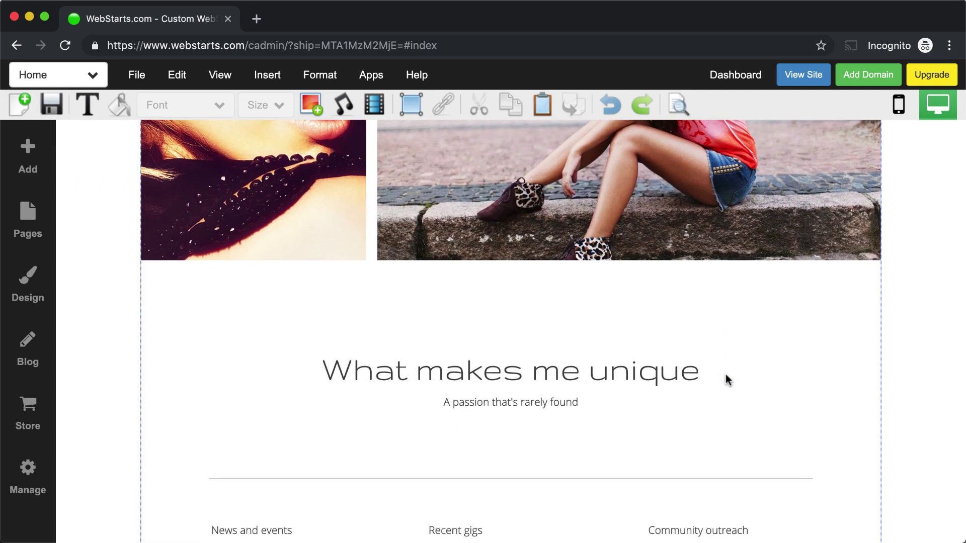
{"action": "left_click", "coordinate": [614, 373]}
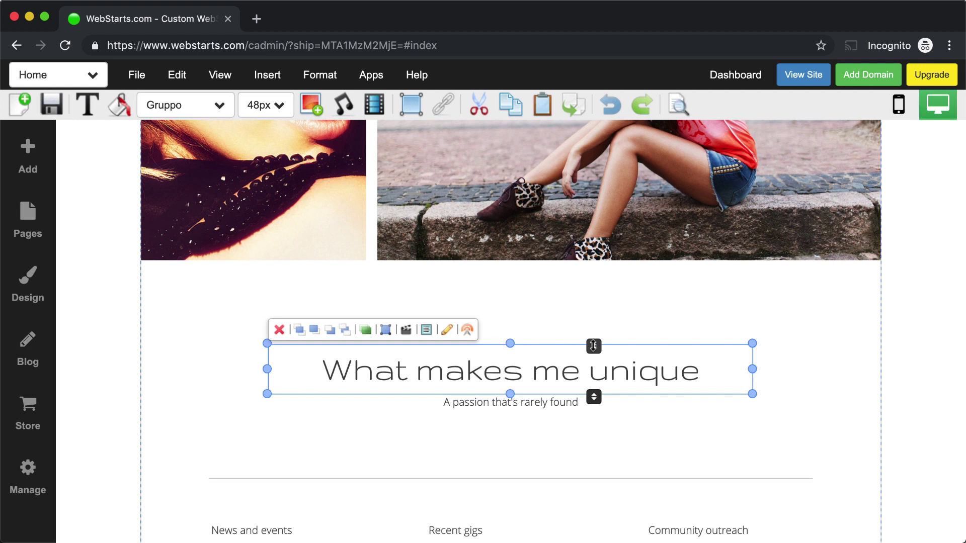
{"action": "left_click_drag", "start_coordinate": [594, 346], "coordinate": [594, 346]}
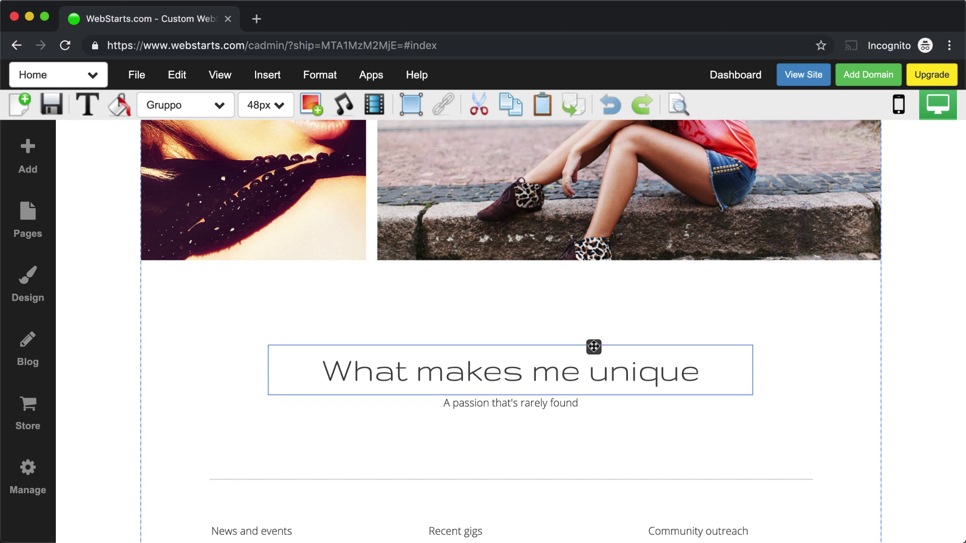
{"action": "left_click_drag", "start_coordinate": [593, 347], "coordinate": [596, 472]}
{"action": "scroll", "coordinate": [604, 471], "scroll_direction": "down", "scroll_amount": 3}
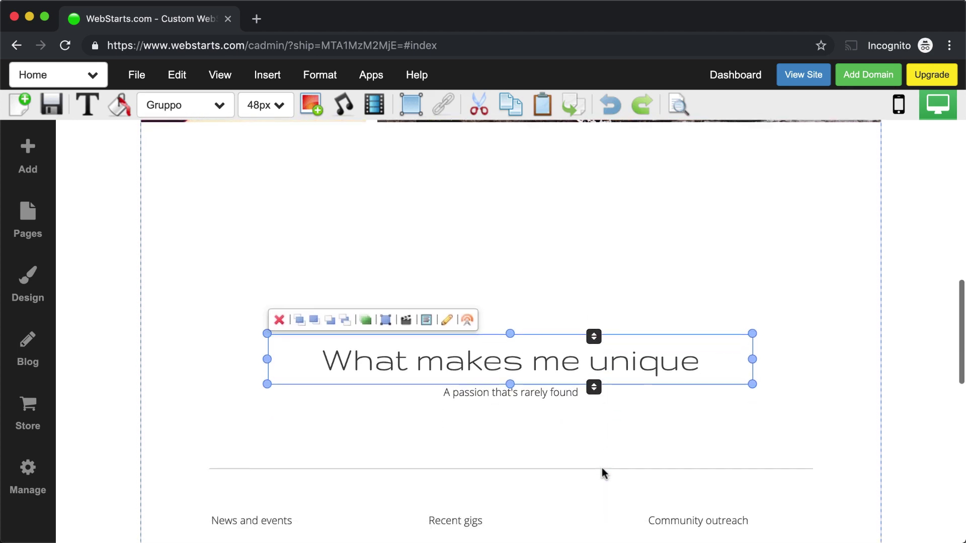
{"action": "scroll", "coordinate": [601, 468], "scroll_direction": "down", "scroll_amount": 3}
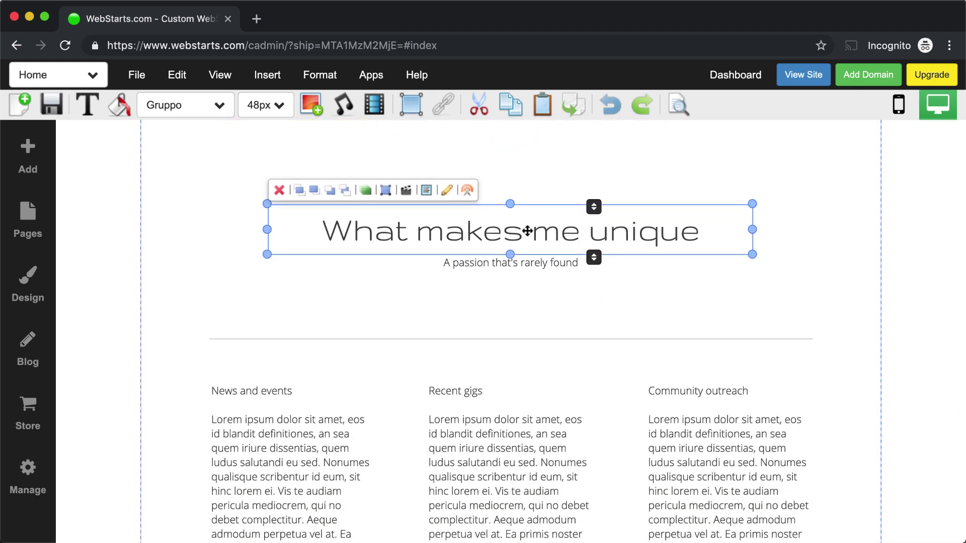
{"action": "scroll", "coordinate": [521, 263], "scroll_direction": "up", "scroll_amount": 6}
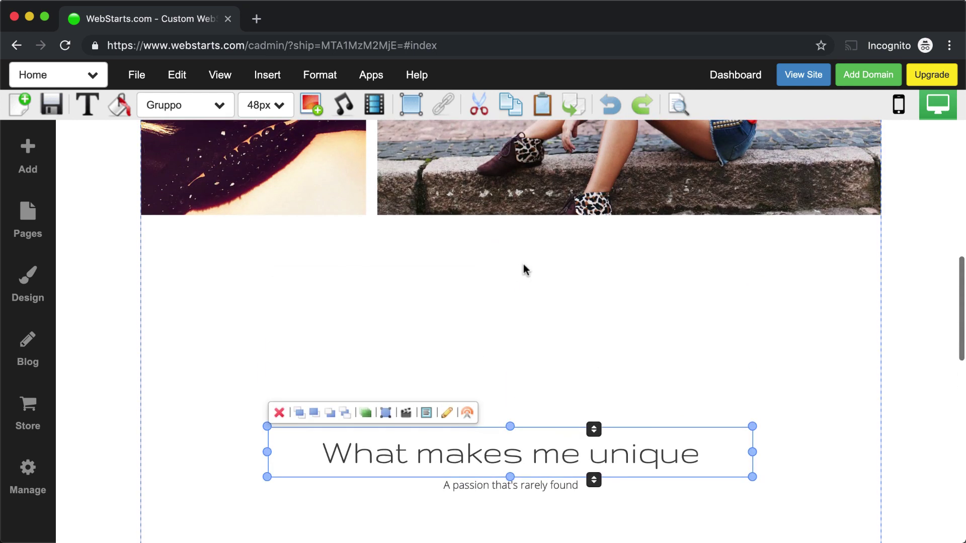
{"action": "left_click_drag", "start_coordinate": [601, 429], "coordinate": [602, 475]}
Step: Add a full-width gray strip from the Box content category near the heading
{"action": "left_click", "coordinate": [702, 299]}
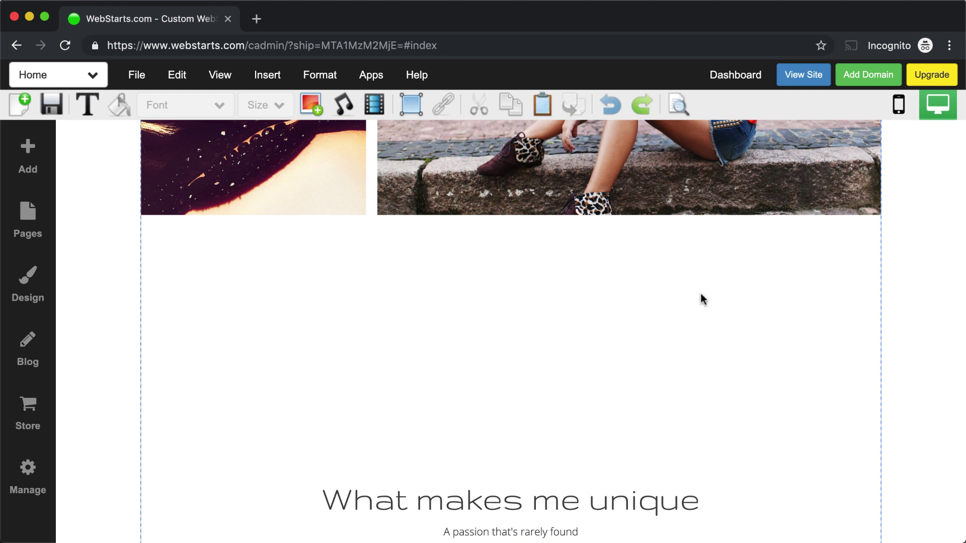
{"action": "scroll", "coordinate": [703, 299], "scroll_direction": "down", "scroll_amount": 6}
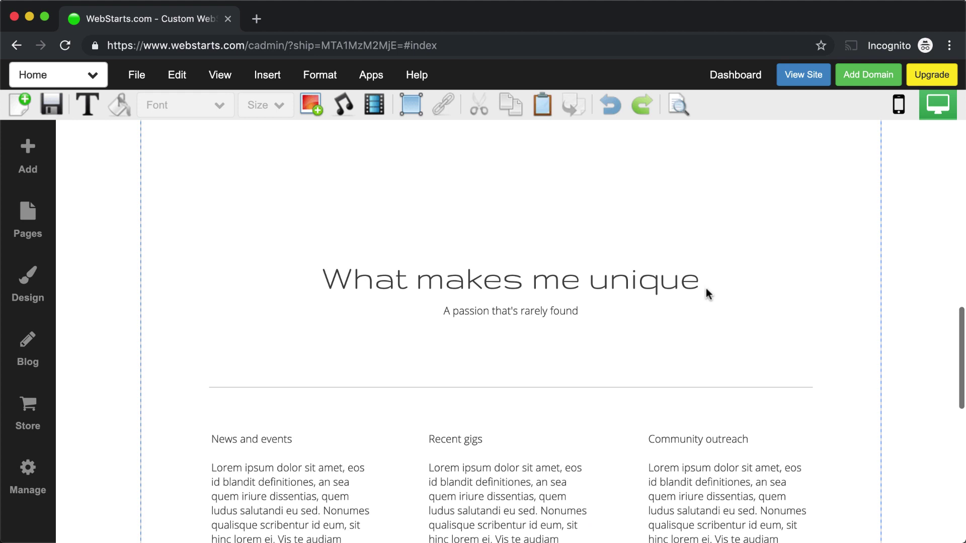
{"action": "left_click", "coordinate": [614, 286]}
{"action": "left_click", "coordinate": [549, 312], "text": "shift"}
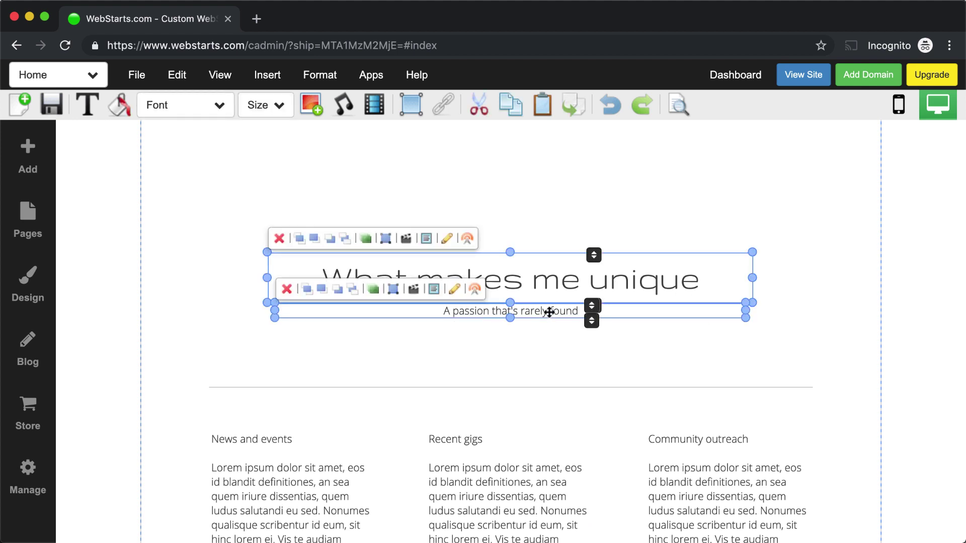
{"action": "left_click", "coordinate": [624, 215]}
{"action": "scroll", "coordinate": [624, 214], "scroll_direction": "up", "scroll_amount": 3}
{"action": "scroll", "coordinate": [624, 215], "scroll_direction": "up", "scroll_amount": 1}
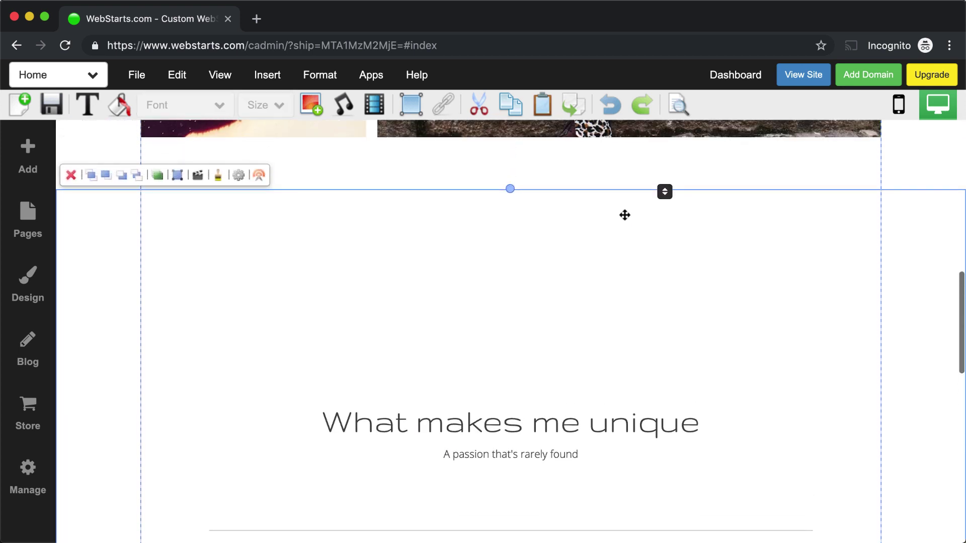
{"action": "left_click", "coordinate": [40, 171]}
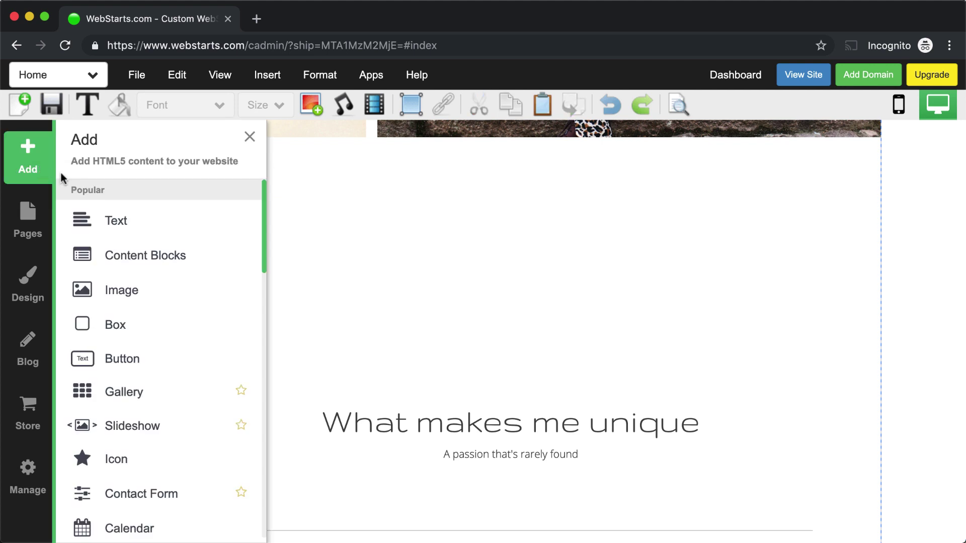
{"action": "left_click", "coordinate": [120, 327]}
{"action": "left_click", "coordinate": [119, 243]}
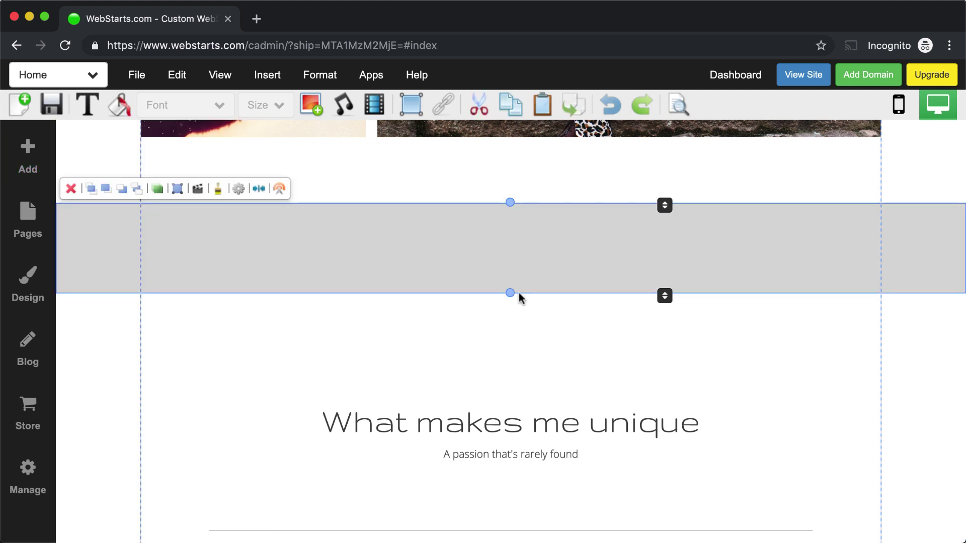
Step: Make the strip taller, move the heading and subtitle into it, and lower it slightly
{"action": "left_click_drag", "start_coordinate": [510, 294], "coordinate": [520, 370]}
{"action": "left_click_drag", "start_coordinate": [513, 422], "coordinate": [520, 265]}
{"action": "left_click_drag", "start_coordinate": [523, 455], "coordinate": [531, 299]}
{"action": "left_click", "coordinate": [696, 336]}
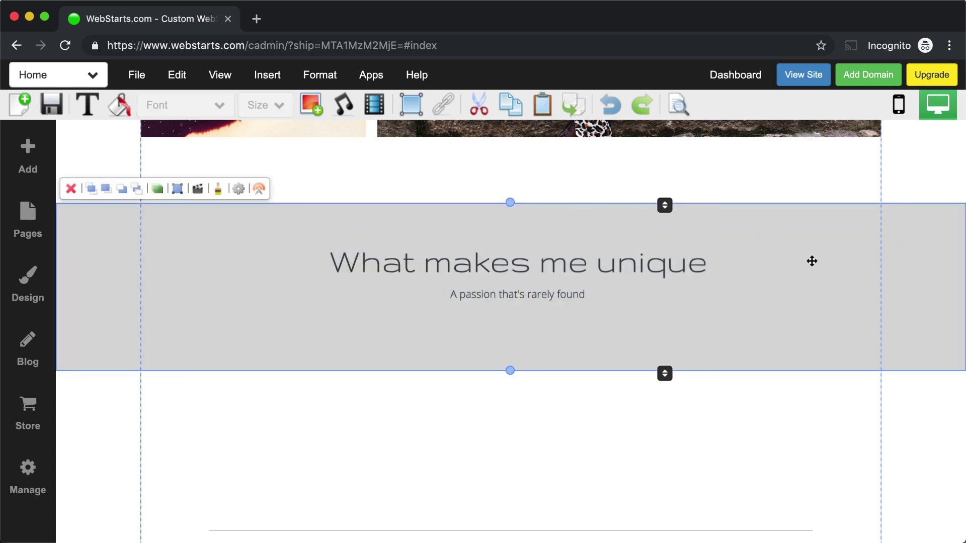
{"action": "mouse_move", "coordinate": [812, 260]}
{"action": "left_mouse_down"}
{"action": "mouse_move", "coordinate": [820, 368]}
{"action": "mouse_move", "coordinate": [806, 244]}
{"action": "mouse_move", "coordinate": [814, 277]}
{"action": "mouse_move", "coordinate": [819, 248]}
{"action": "mouse_move", "coordinate": [819, 274]}
{"action": "left_mouse_up"}
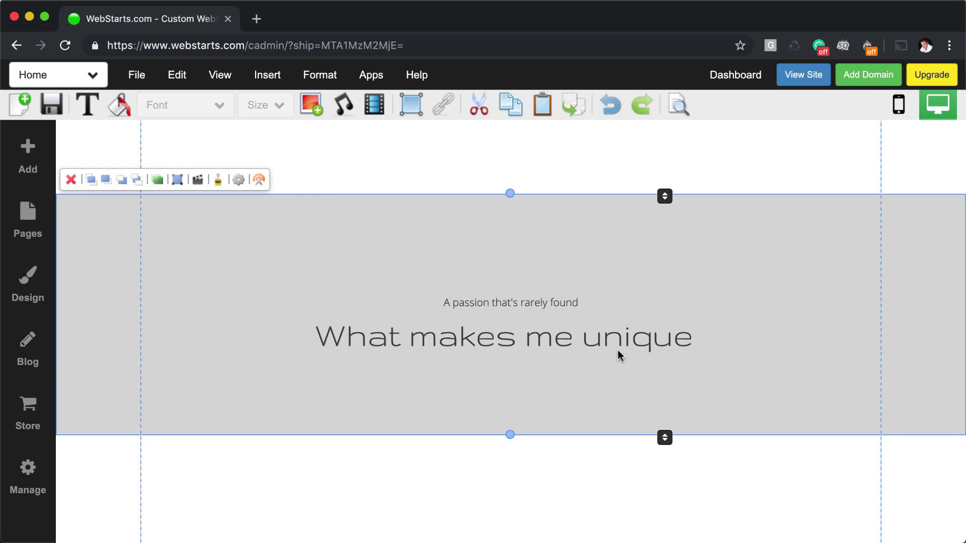
Step: Centre the 'What makes me unique' heading on the midline just below its subtitle
{"action": "left_click", "coordinate": [634, 340]}
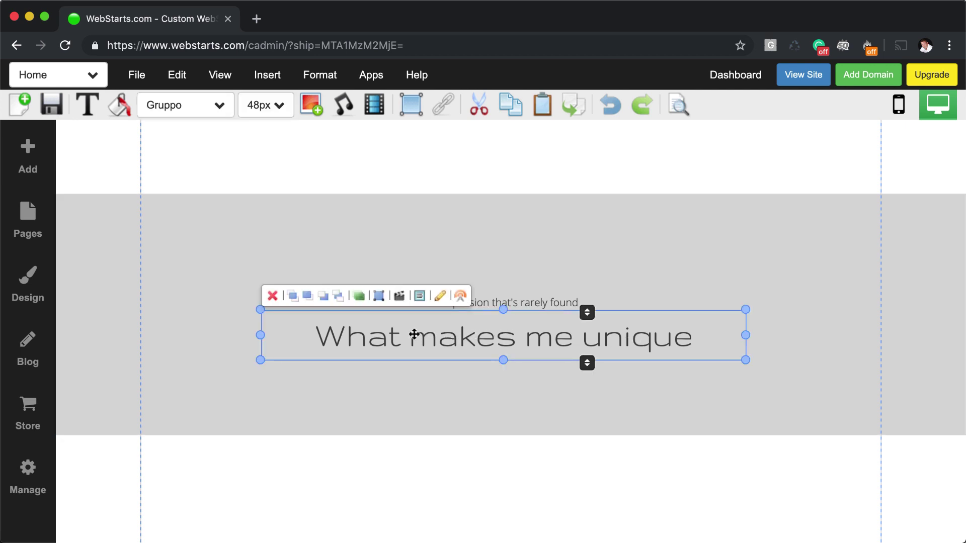
{"action": "mouse_move", "coordinate": [408, 335]}
{"action": "left_mouse_down"}
{"action": "mouse_move", "coordinate": [433, 337]}
{"action": "mouse_move", "coordinate": [415, 334]}
{"action": "left_mouse_up"}
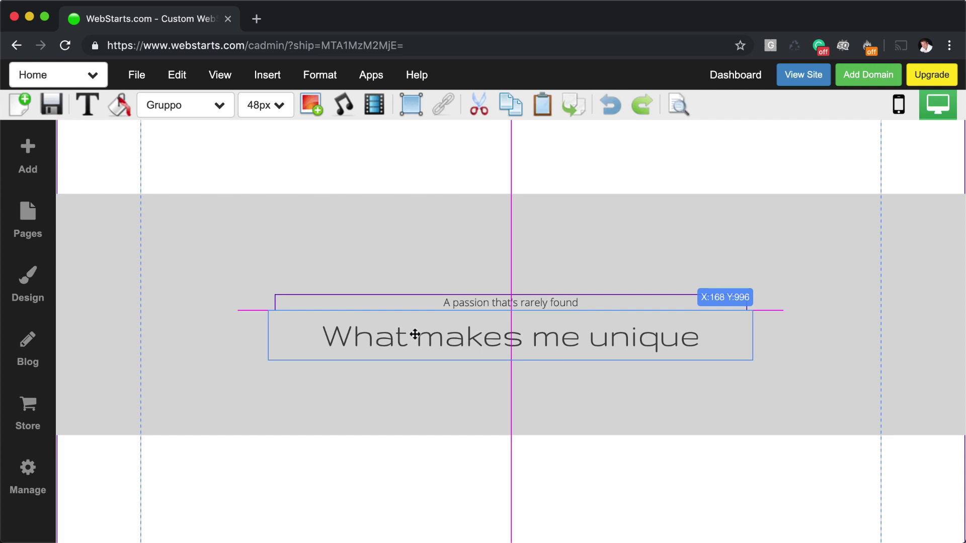
{"action": "left_click_drag", "start_coordinate": [414, 334], "coordinate": [413, 360]}
{"action": "left_click_drag", "start_coordinate": [564, 358], "coordinate": [578, 338]}
{"action": "left_click_drag", "start_coordinate": [577, 338], "coordinate": [577, 338]}
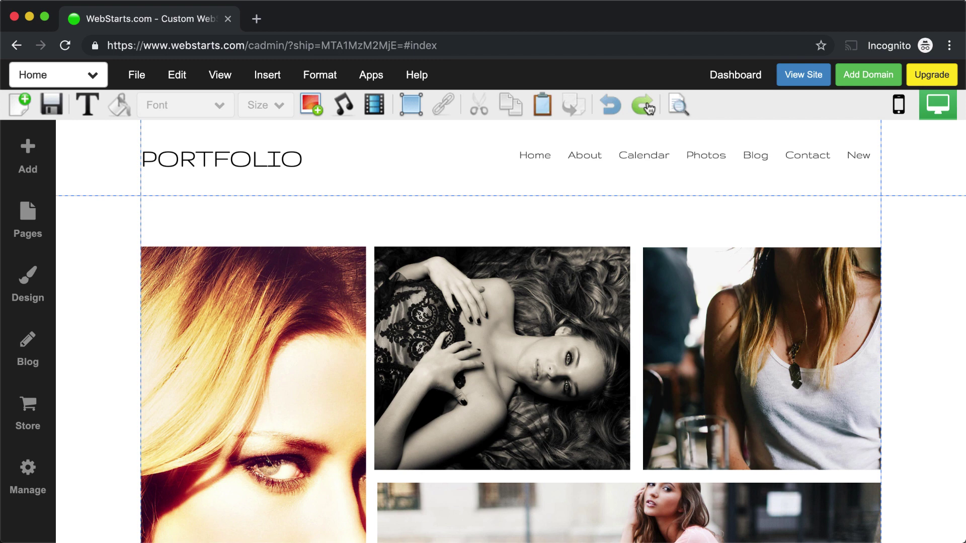
{"action": "left_click", "coordinate": [88, 76]}
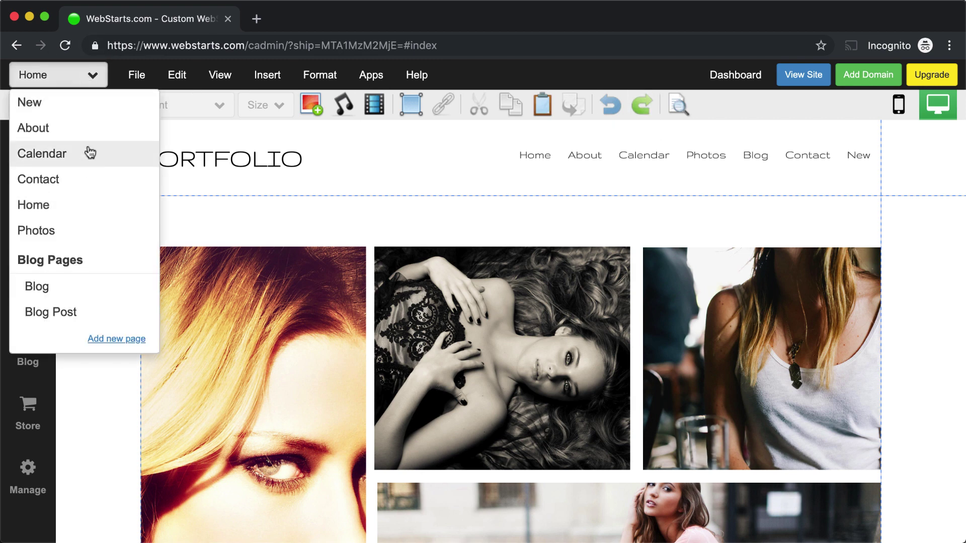
{"action": "left_click", "coordinate": [93, 75]}
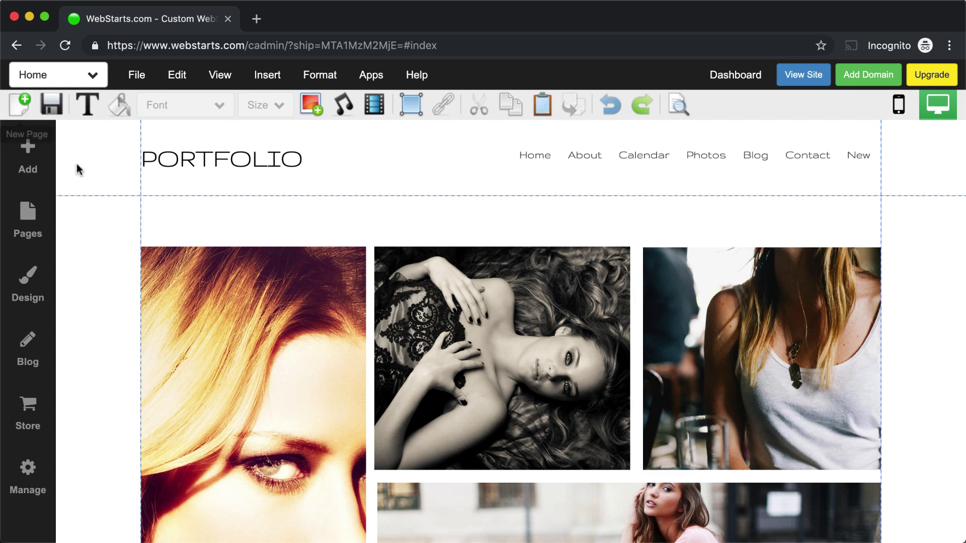
{"action": "left_click", "coordinate": [101, 189]}
{"action": "scroll", "coordinate": [101, 189], "scroll_direction": "down", "scroll_amount": 2}
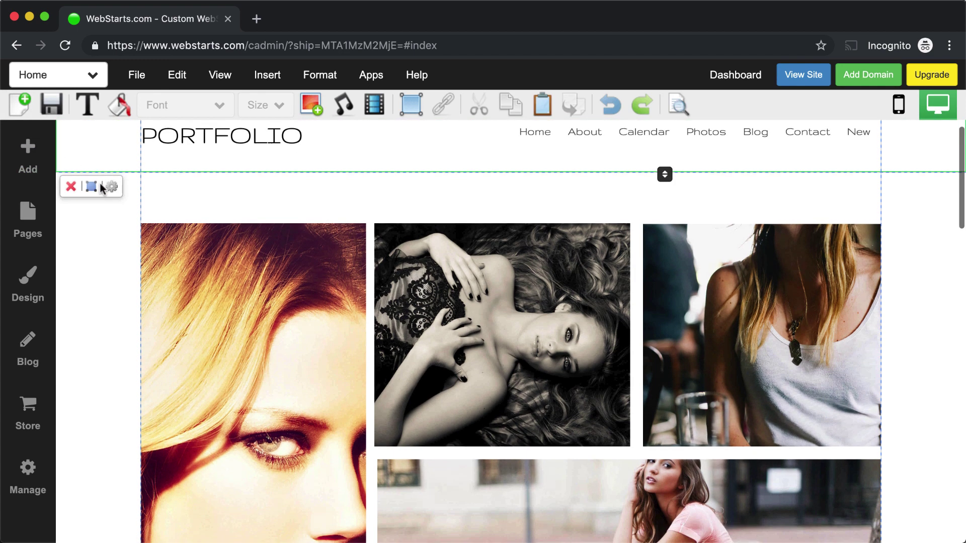
{"action": "scroll", "coordinate": [101, 189], "scroll_direction": "up", "scroll_amount": 2}
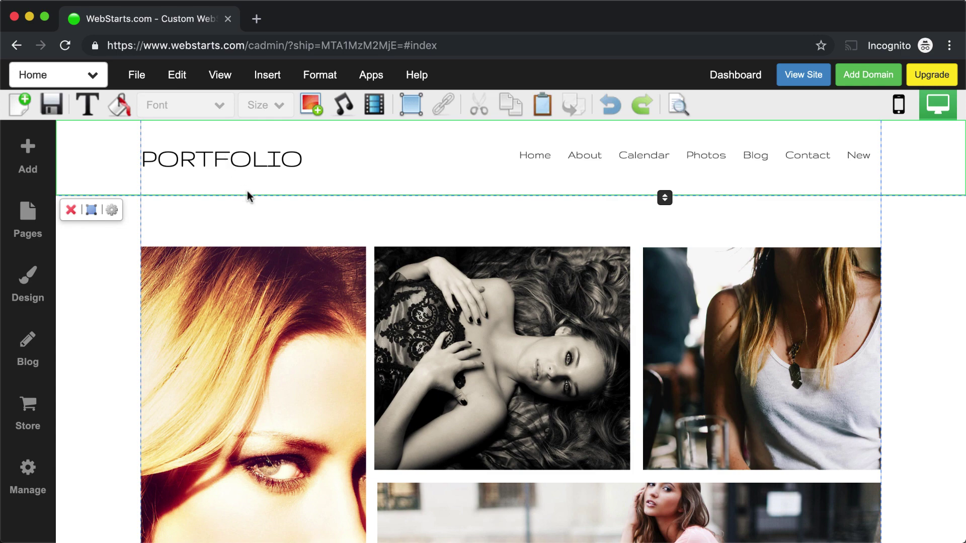
{"action": "scroll", "coordinate": [126, 254], "scroll_direction": "down", "scroll_amount": 10}
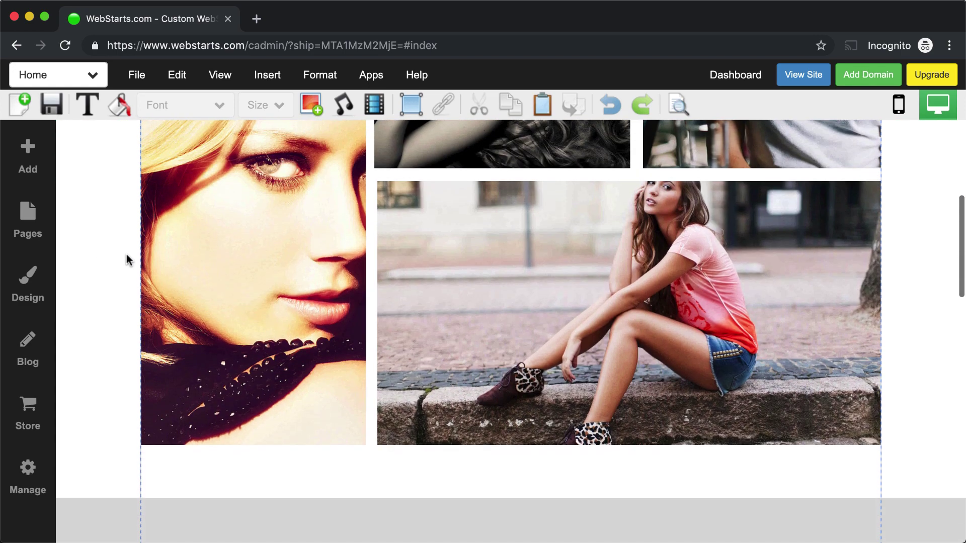
{"action": "scroll", "coordinate": [186, 272], "scroll_direction": "down", "scroll_amount": 4}
{"action": "scroll", "coordinate": [193, 281], "scroll_direction": "down", "scroll_amount": 8}
{"action": "left_click", "coordinate": [193, 307]}
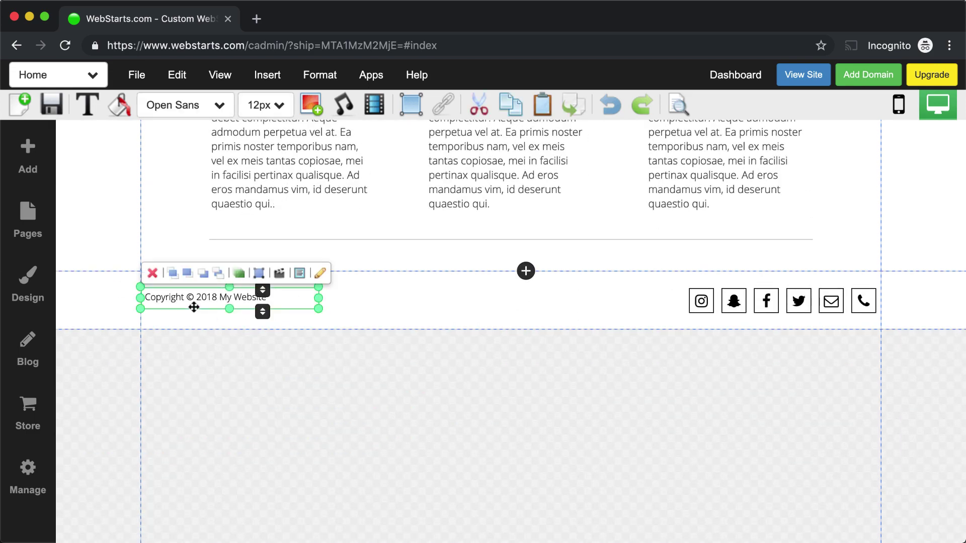
{"action": "scroll", "coordinate": [195, 306], "scroll_direction": "up", "scroll_amount": 20}
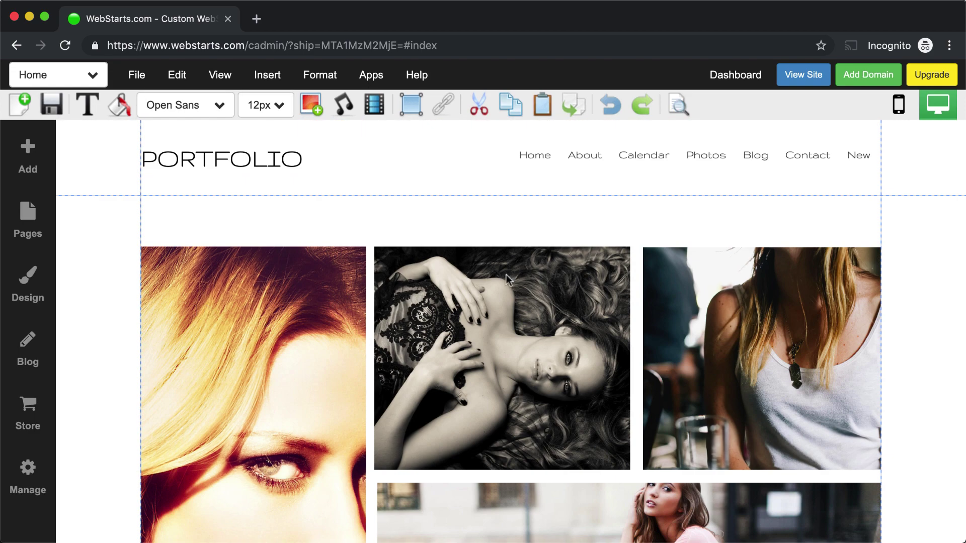
{"action": "left_click", "coordinate": [506, 274]}
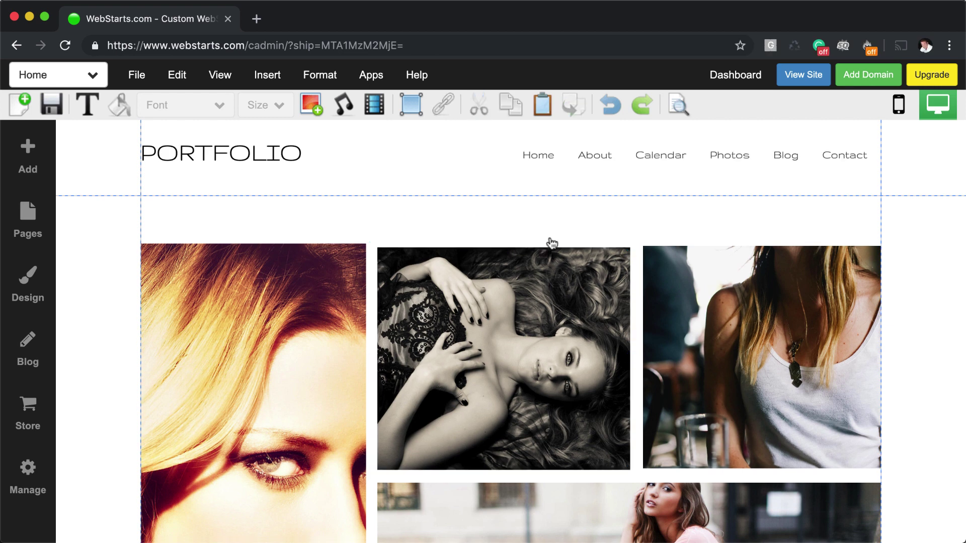
{"action": "left_click", "coordinate": [551, 245]}
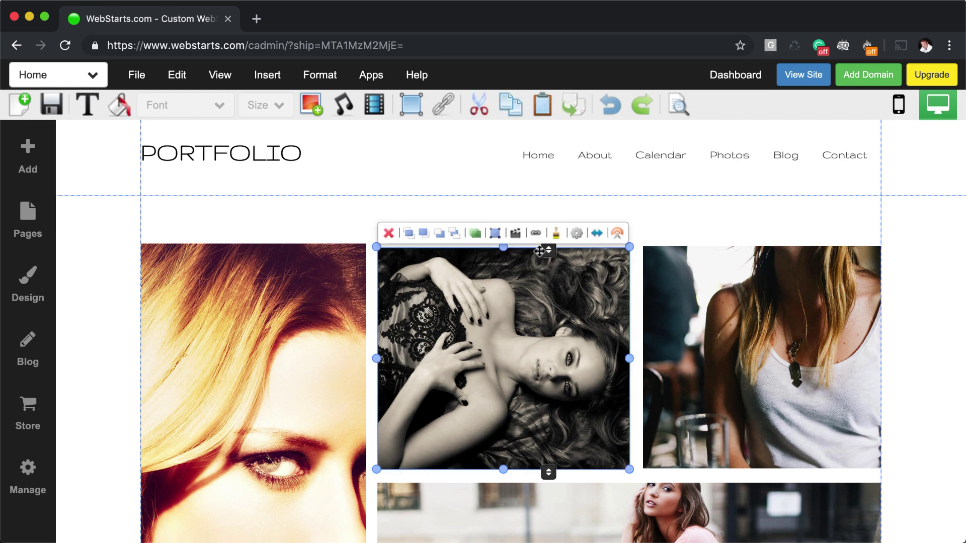